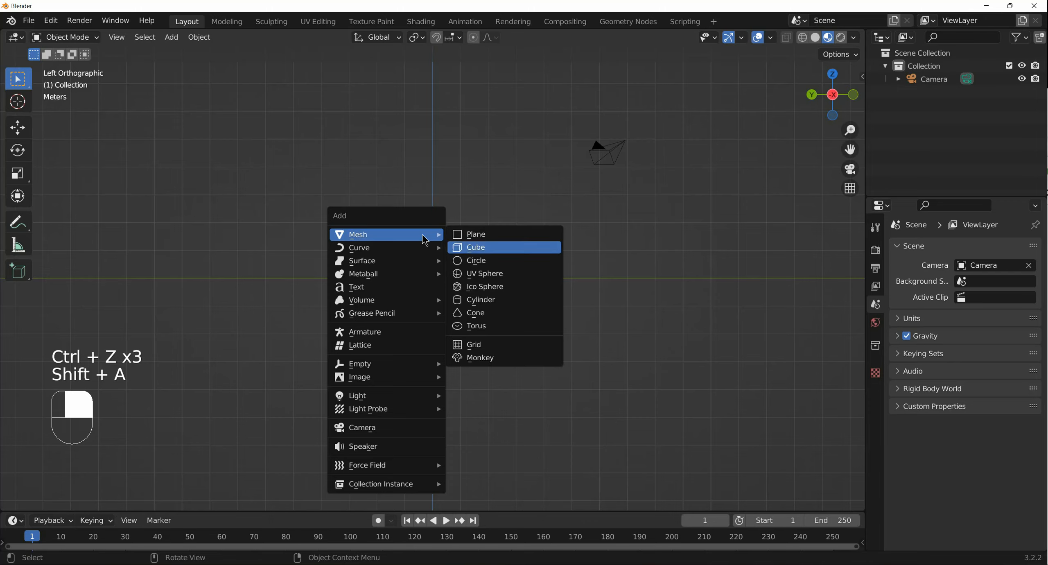
# Add a cylinder mesh at the origin with 32 vertices.
pyautogui.click(479, 300)
pyautogui.click(197, 338)
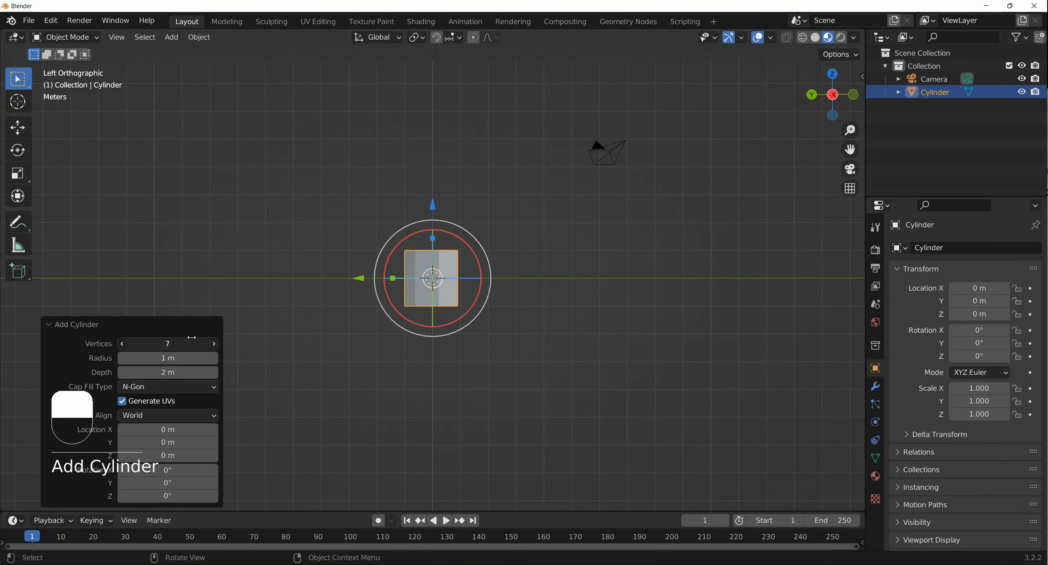
pyautogui.write('32')
pyautogui.press('Return')
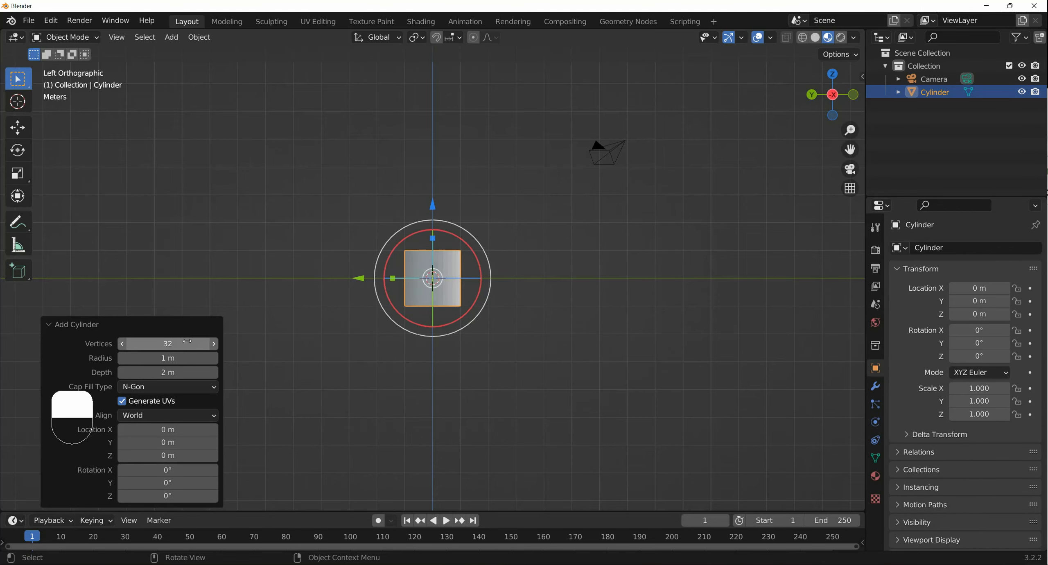
# Raise the cylinder about 3.4 m along the Z axis.
pyautogui.moveTo(300, 358); pyautogui.dragTo(570, 271, button='middle')
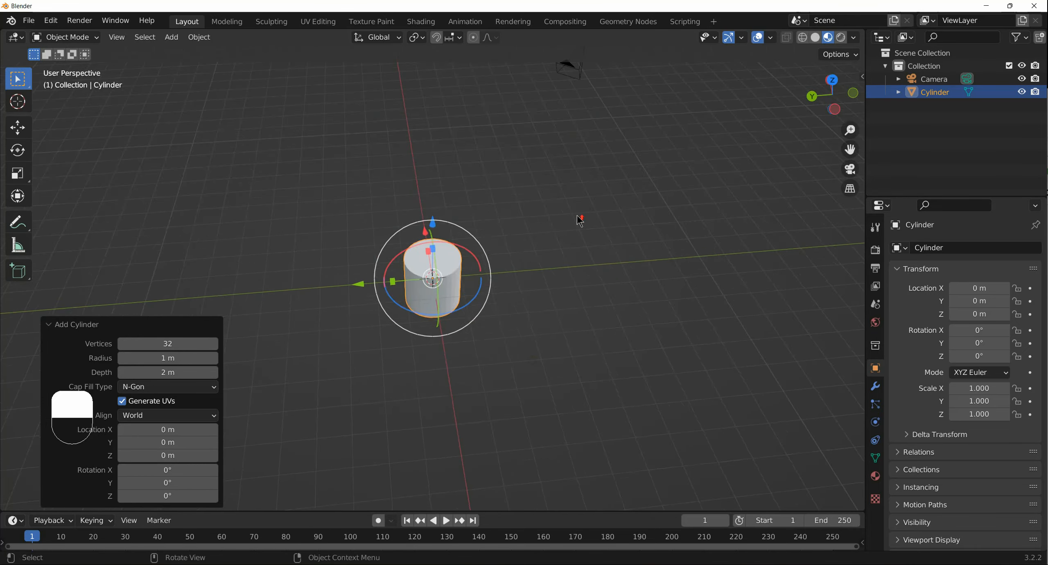
pyautogui.moveTo(580, 217); pyautogui.dragTo(581, 193, button='middle')
pyautogui.click(529, 273)
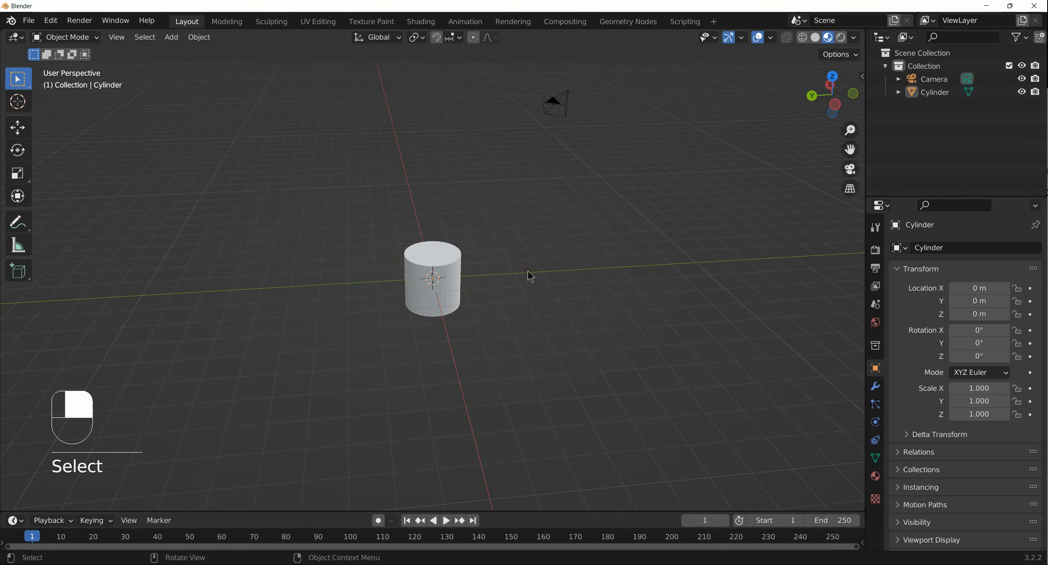
pyautogui.click(435, 290)
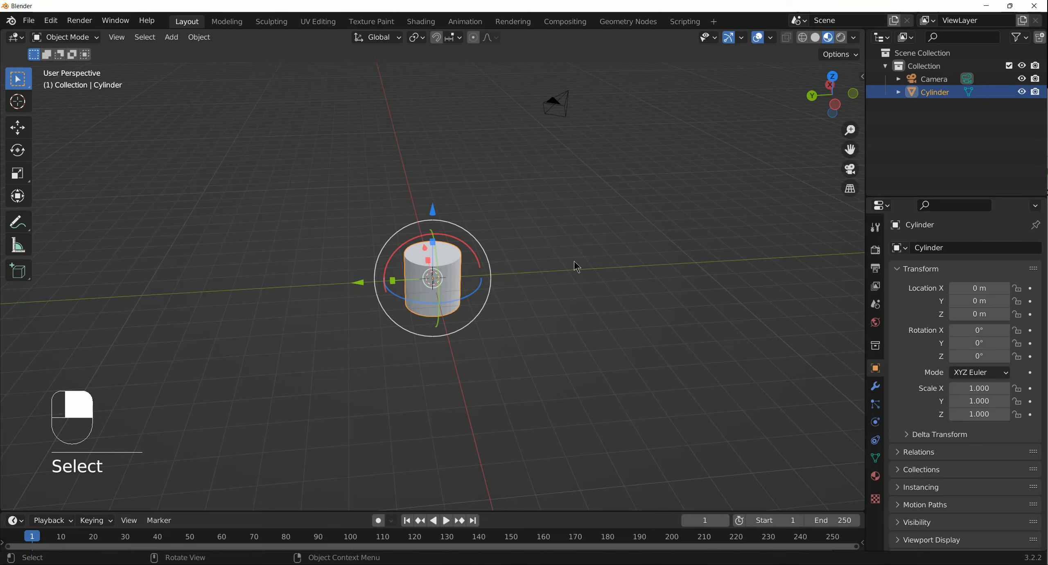
pyautogui.press('shift')
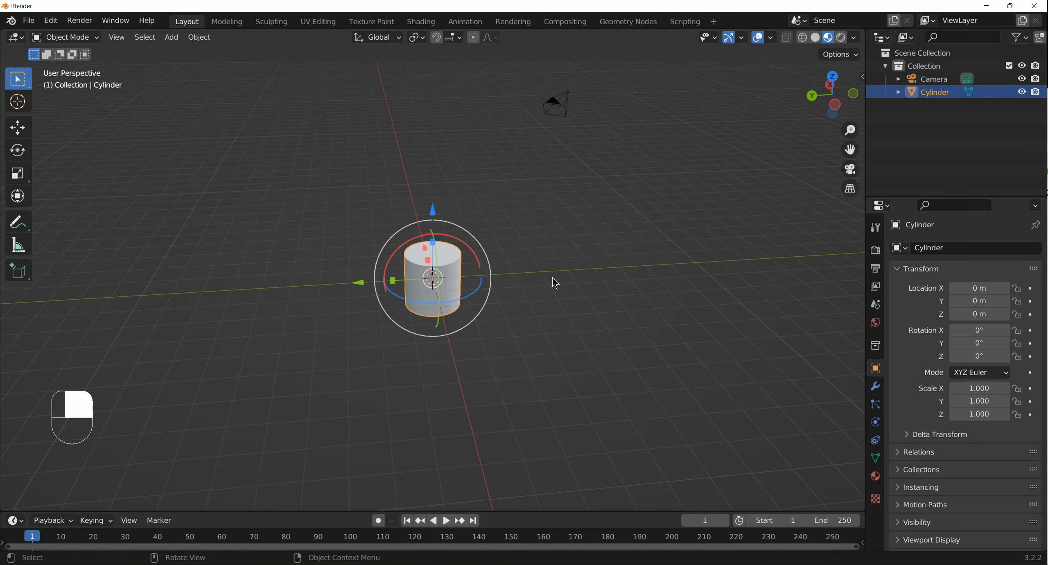
pyautogui.moveTo(425, 216); pyautogui.dragTo(425, 122)
# Duplicate the raised cylinder twice, leaving one copy in place and lowering the other about 3.4 m along Z.
pyautogui.hotkey('shift', 'd')
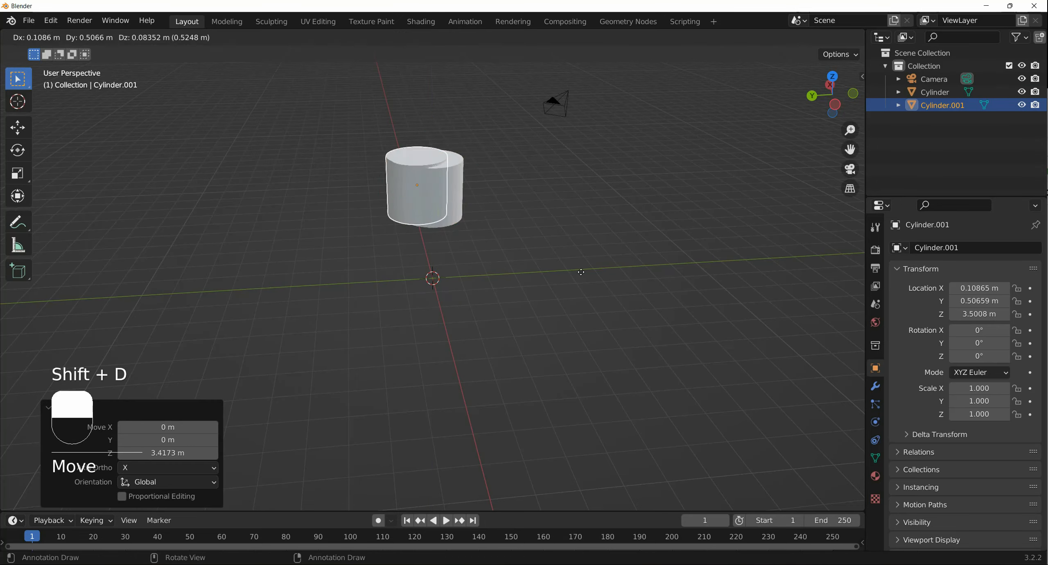
pyautogui.rightClick(543, 285)
pyautogui.hotkey('shift', 'd')
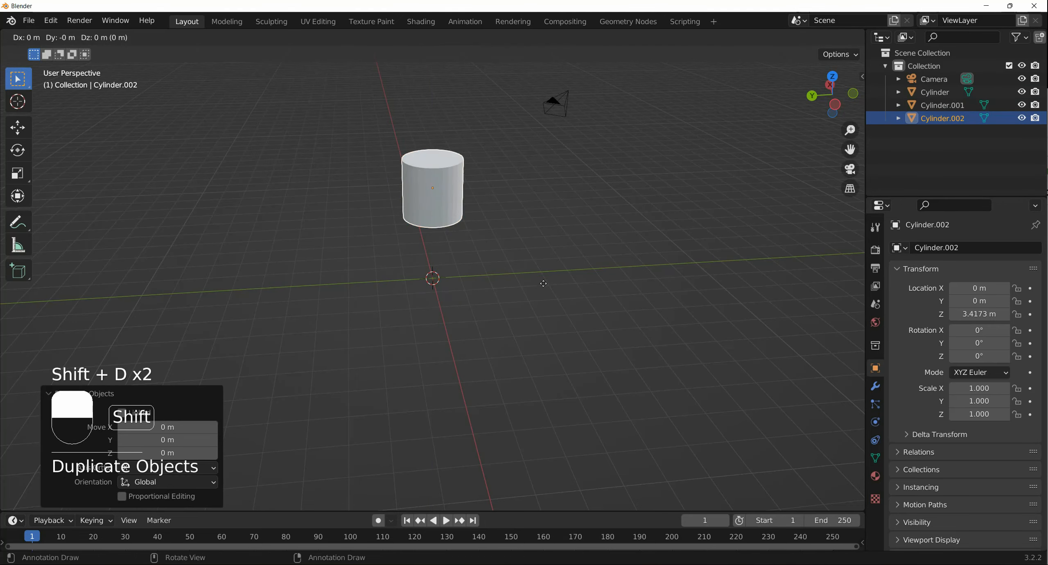
pyautogui.press('z')
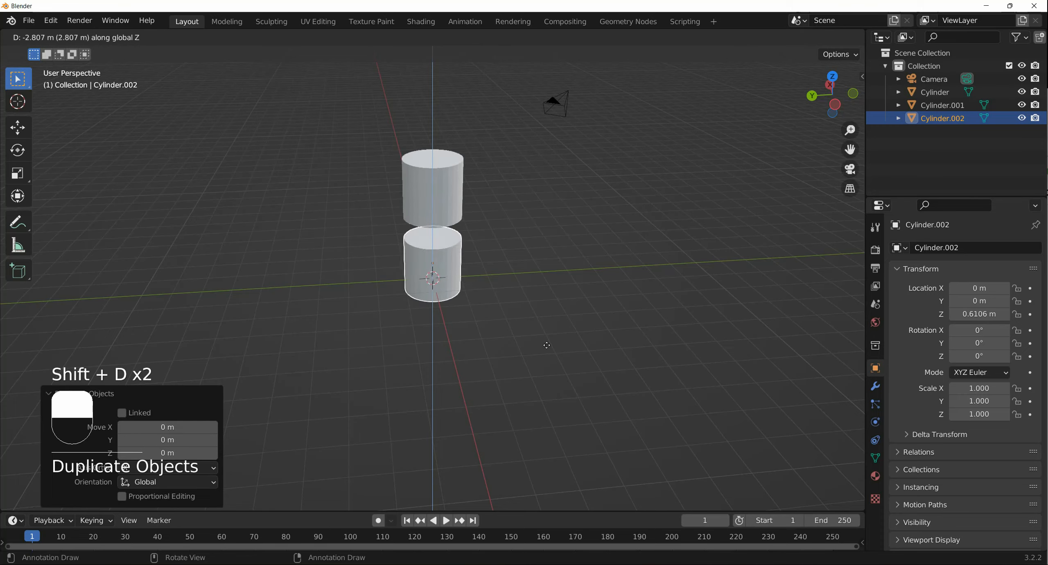
pyautogui.click(545, 380)
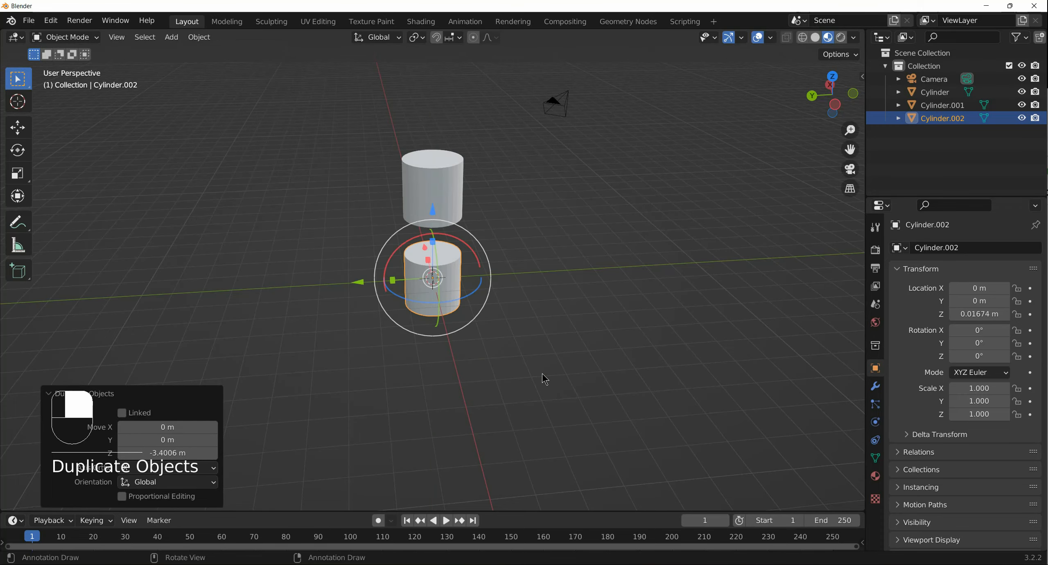
# Pull the surplus duplicate Cylinder.001 away from the overlapping upper cylinder and delete it.
pyautogui.moveTo(545, 379); pyautogui.dragTo(577, 298, button='middle')
pyautogui.click(590, 360)
pyautogui.scroll(1, 577, 298)
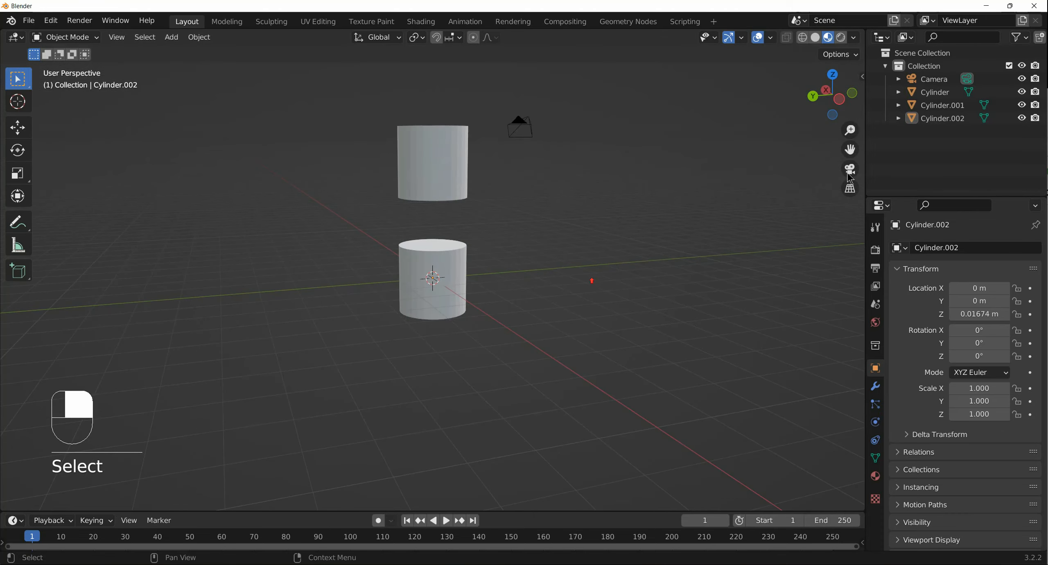
pyautogui.click(937, 97)
pyautogui.click(938, 105)
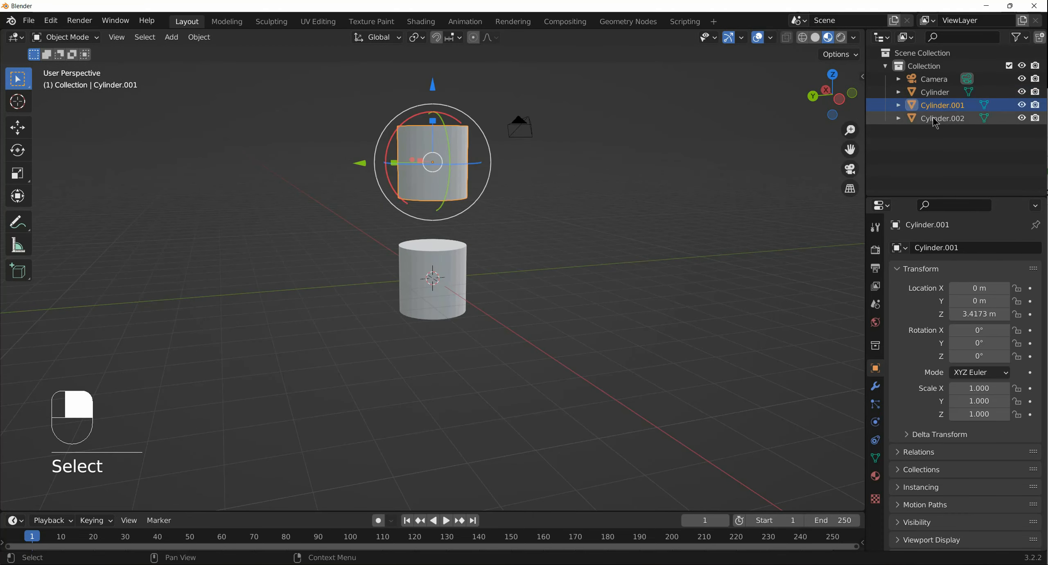
pyautogui.click(937, 94)
pyautogui.click(937, 104)
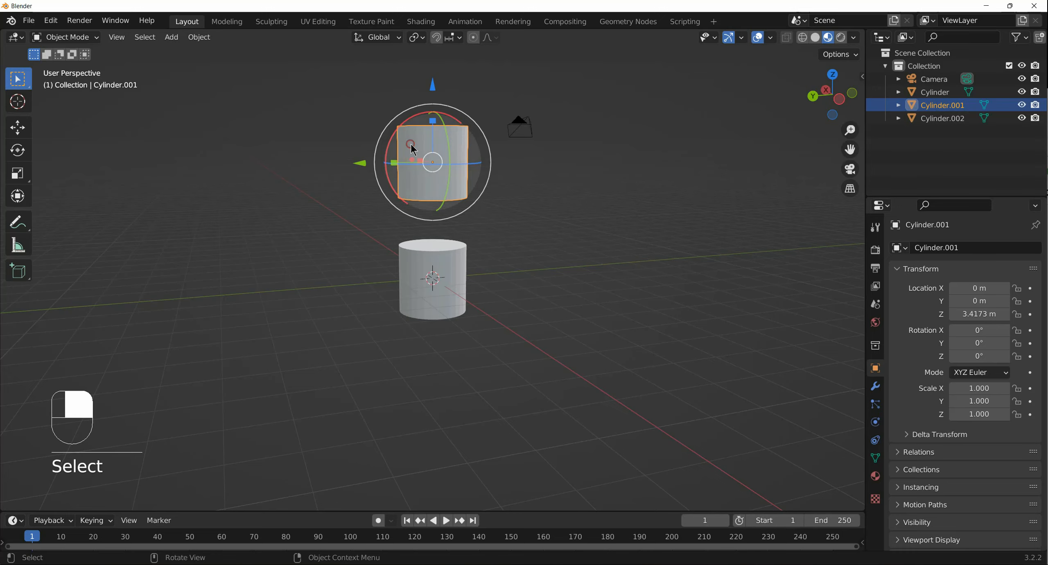
pyautogui.press('g')
pyautogui.click(319, 153)
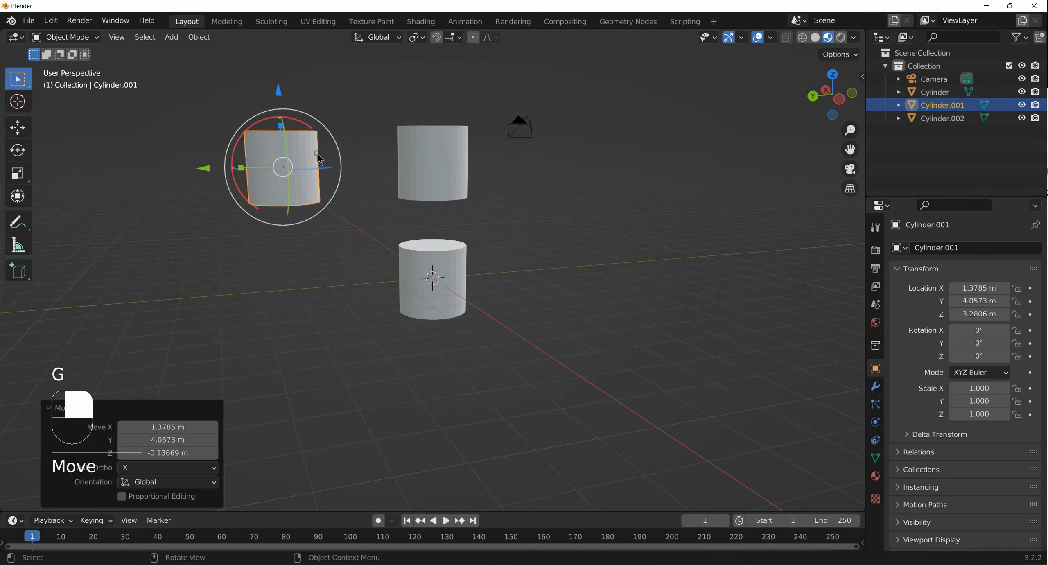
pyautogui.press('Delete')
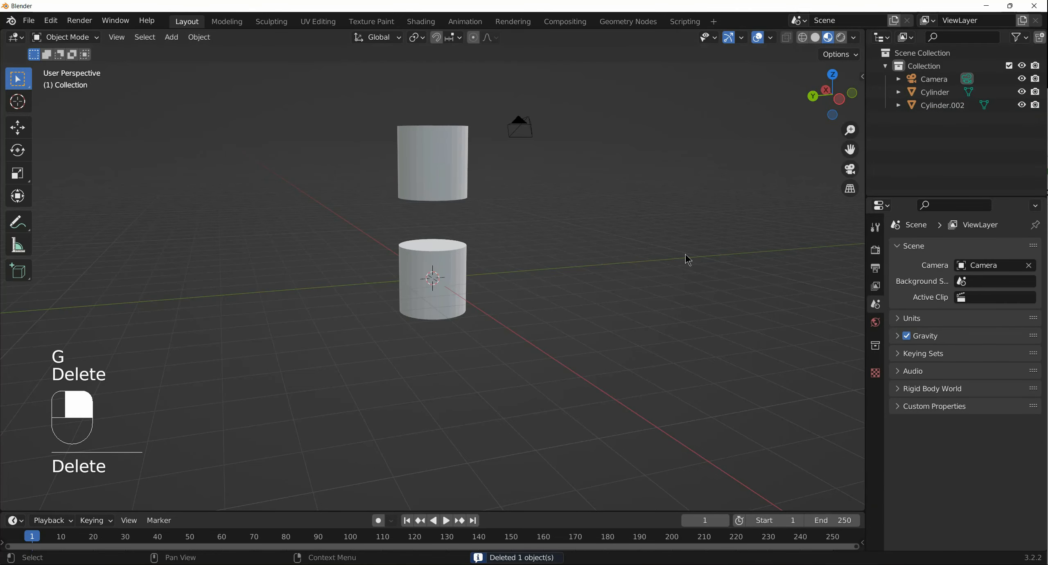
pyautogui.click(934, 93)
pyautogui.click(937, 105)
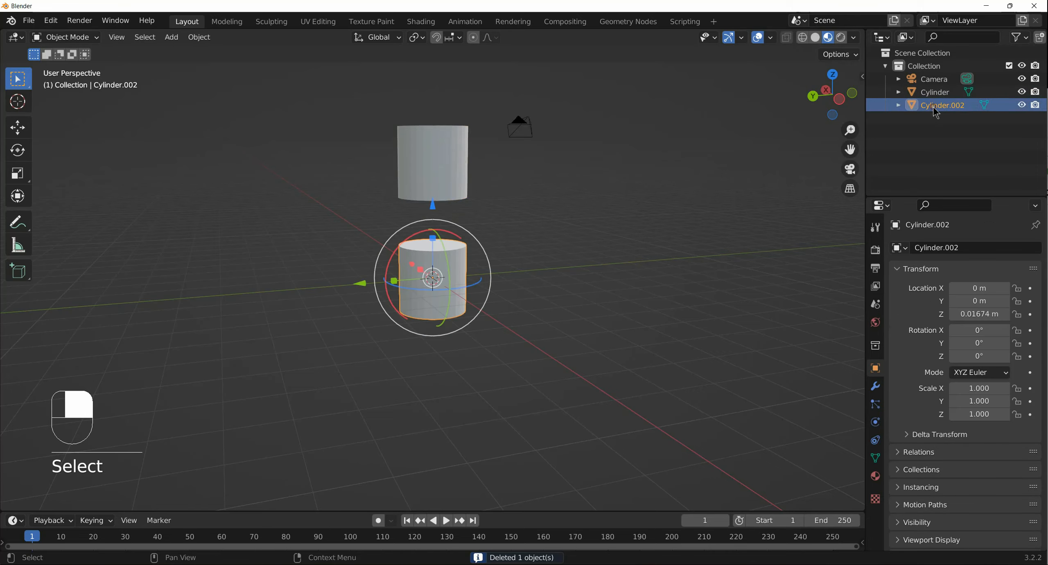
pyautogui.click(577, 256)
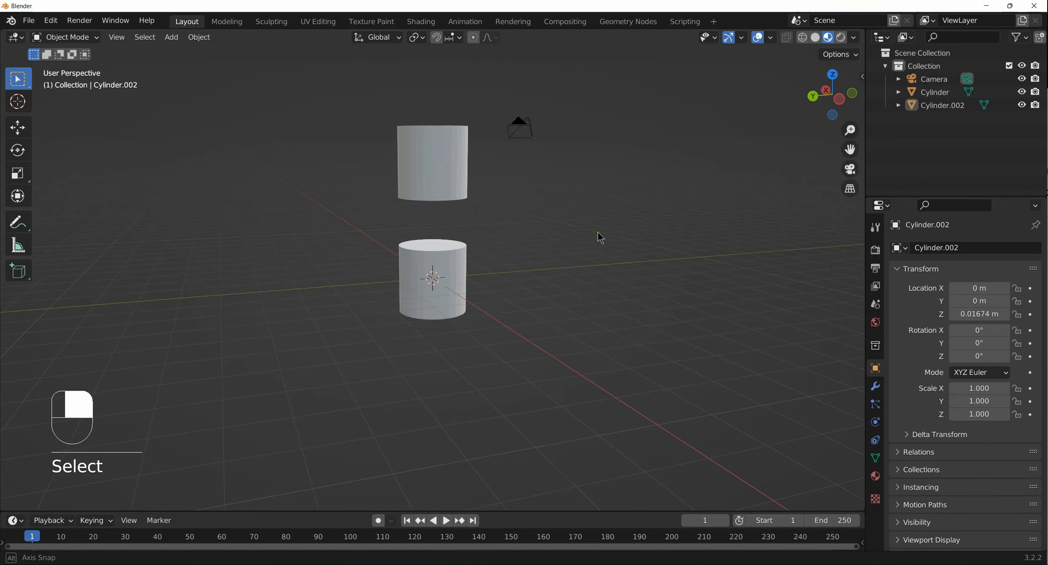
# Delete the bottom face of the upper cylinder in Edit Mode and return to Object Mode.
pyautogui.moveTo(599, 233)
pyautogui.mouseDown(button='middle')
pyautogui.moveTo(600, 176)
pyautogui.moveTo(586, 227)
pyautogui.mouseUp(button='middle')
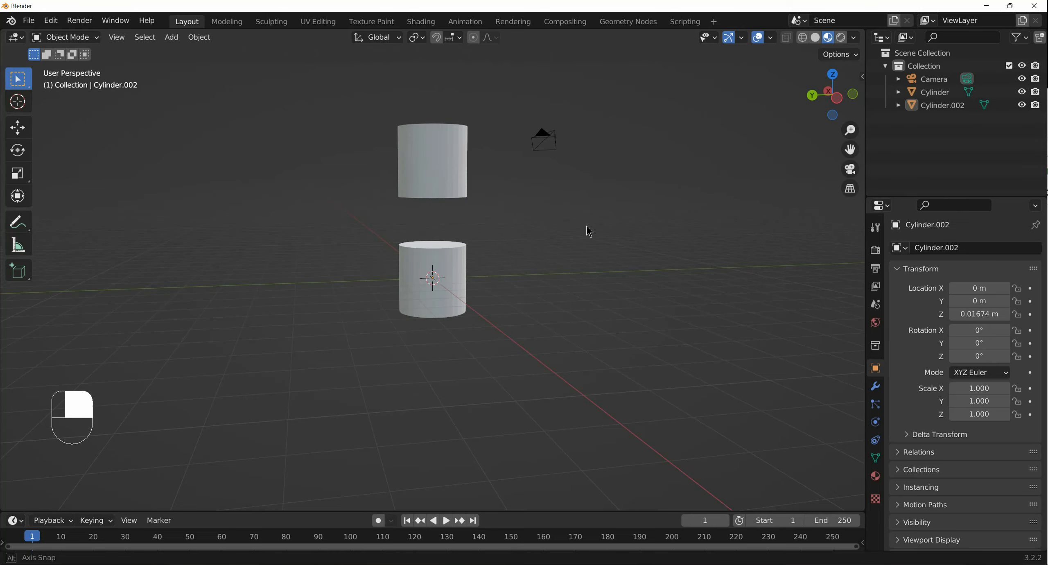
pyautogui.moveTo(589, 231); pyautogui.dragTo(556, 204, button='middle')
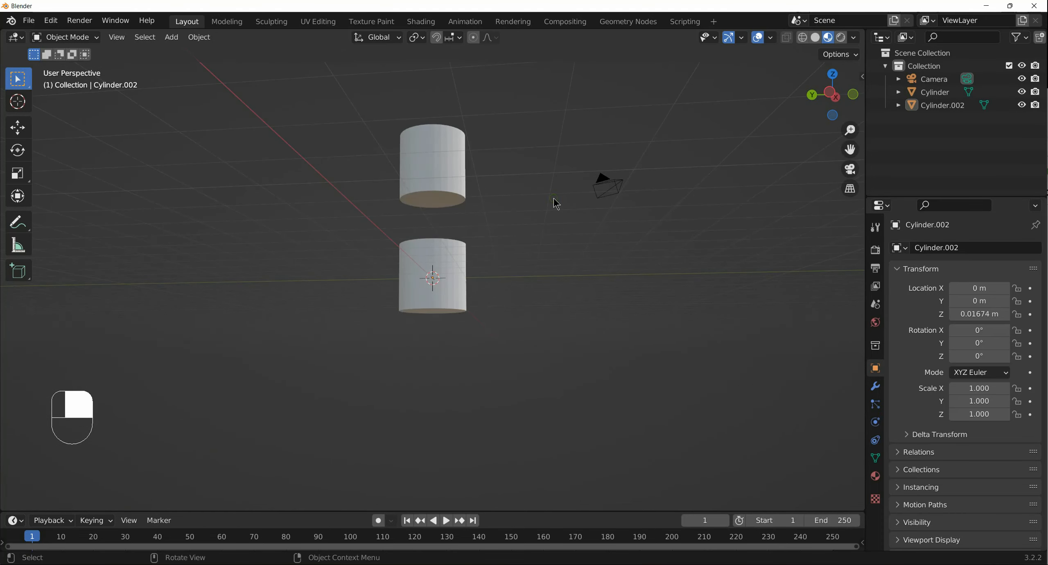
pyautogui.click(434, 208)
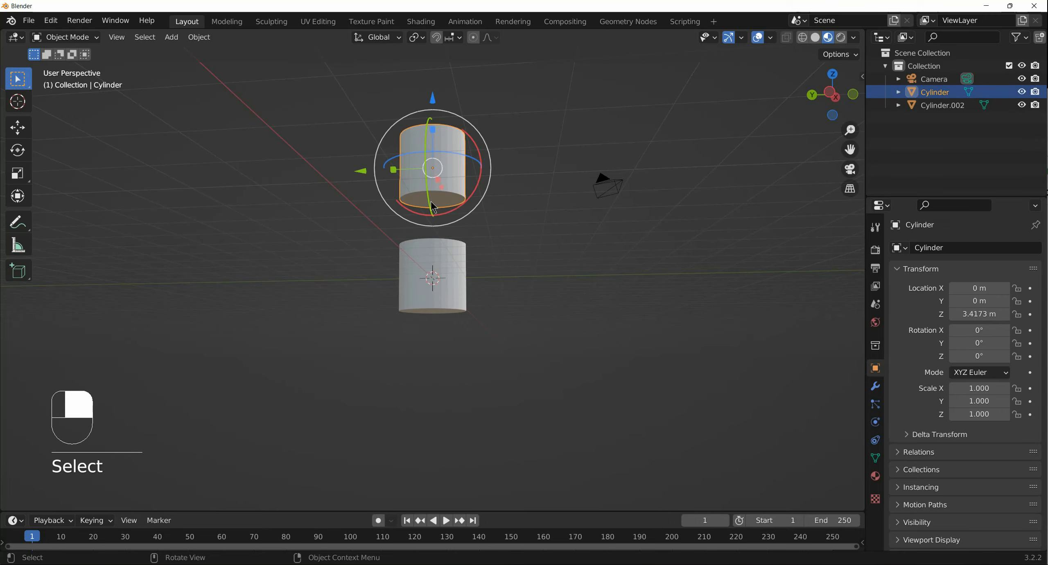
pyautogui.click(73, 37)
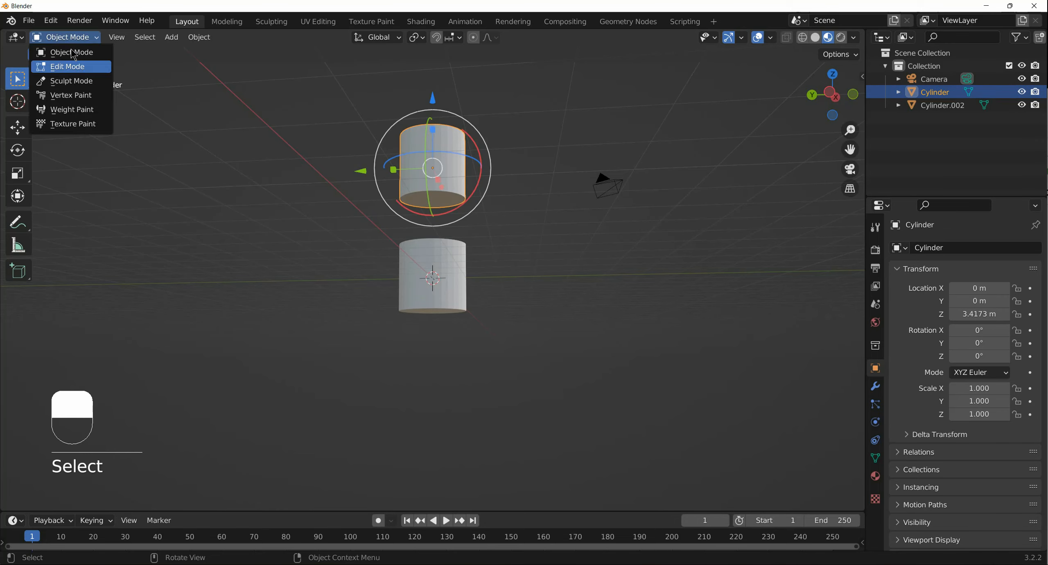
pyautogui.click(70, 66)
pyautogui.click(137, 37)
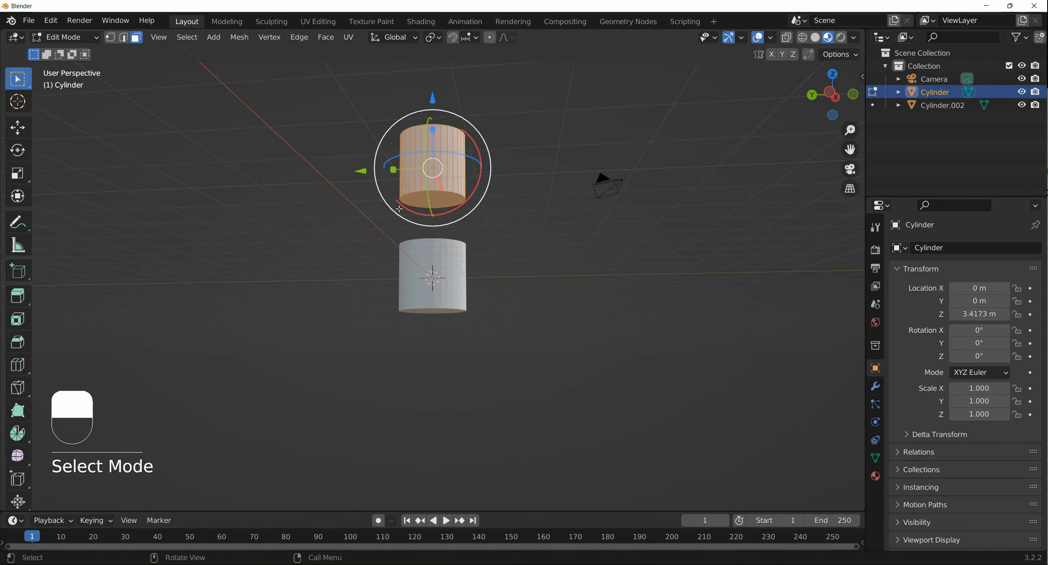
pyautogui.click(433, 211)
pyautogui.press('Delete')
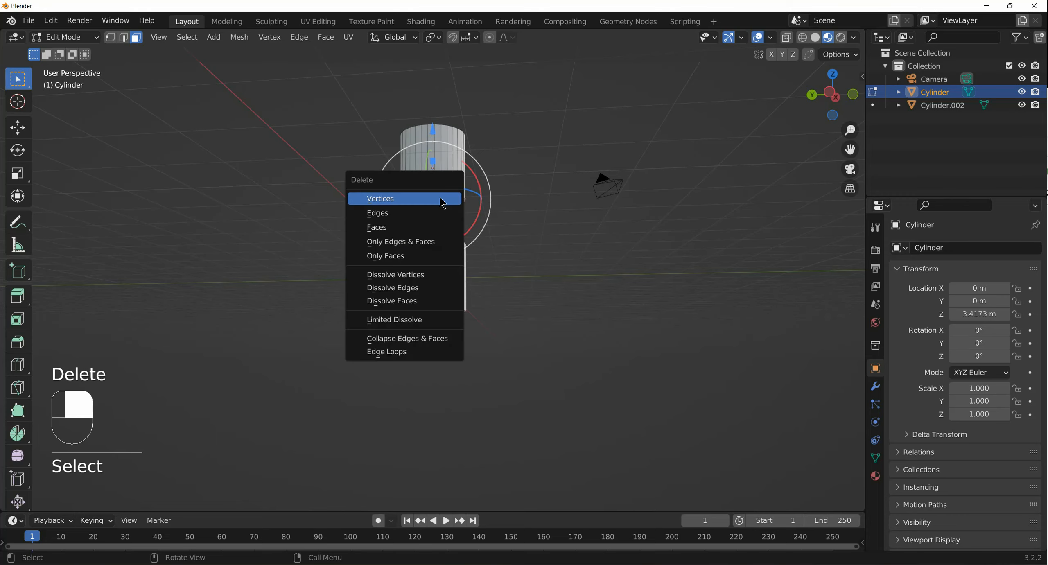
pyautogui.click(399, 227)
pyautogui.moveTo(524, 264); pyautogui.dragTo(511, 286, button='middle')
pyautogui.click(423, 244)
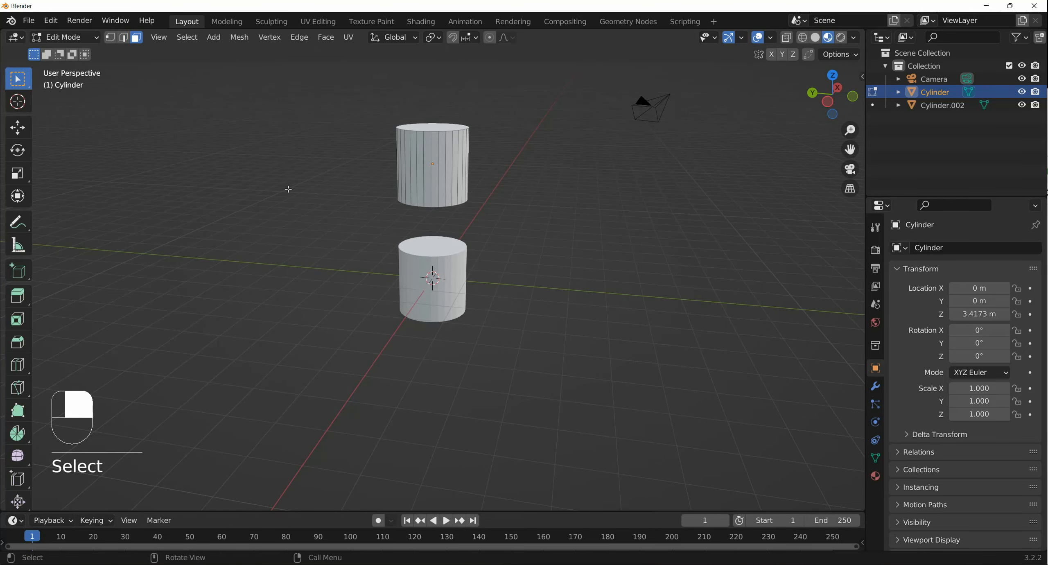
pyautogui.press('Tab')
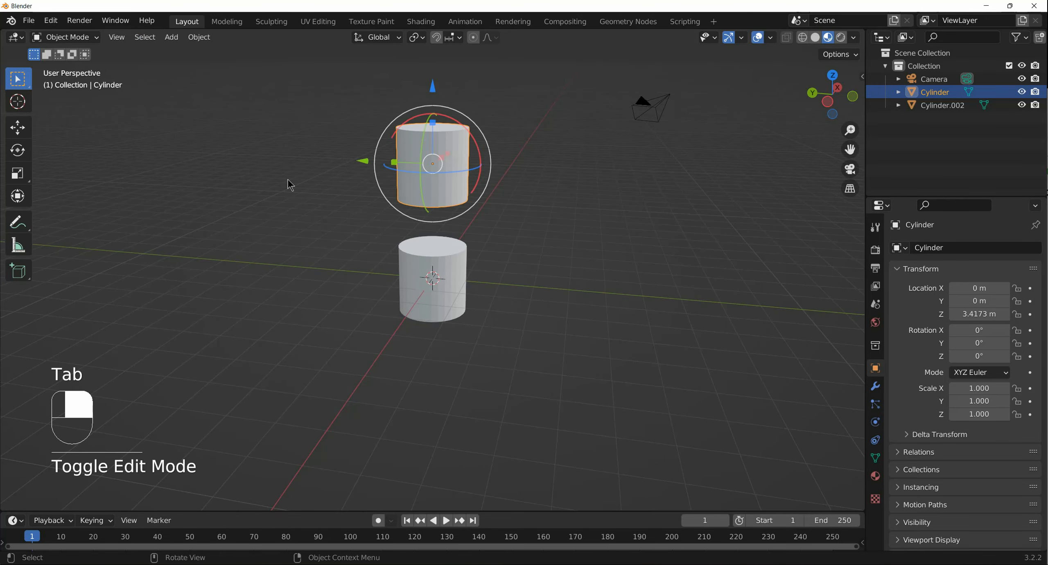
# Enter Edit Mode on the lower cylinder and delete its top face.
pyautogui.click(434, 257)
pyautogui.press('Tab')
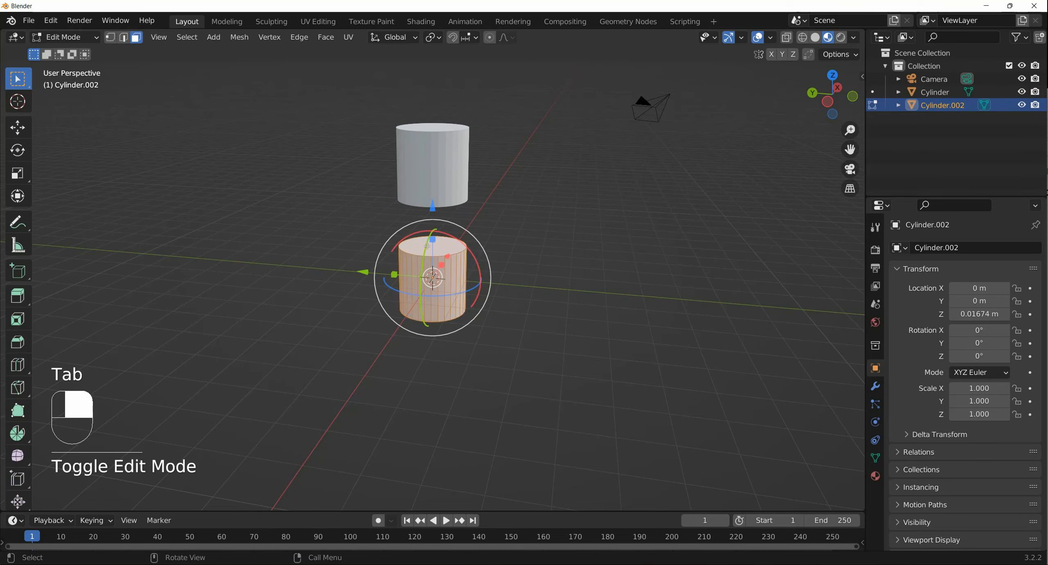
pyautogui.click(415, 244)
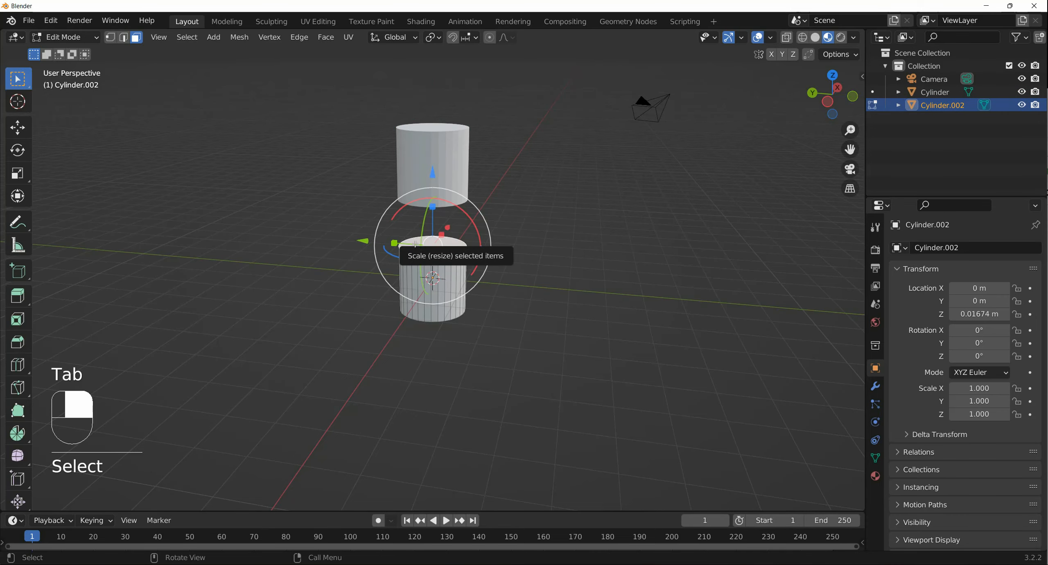
pyautogui.press('Delete')
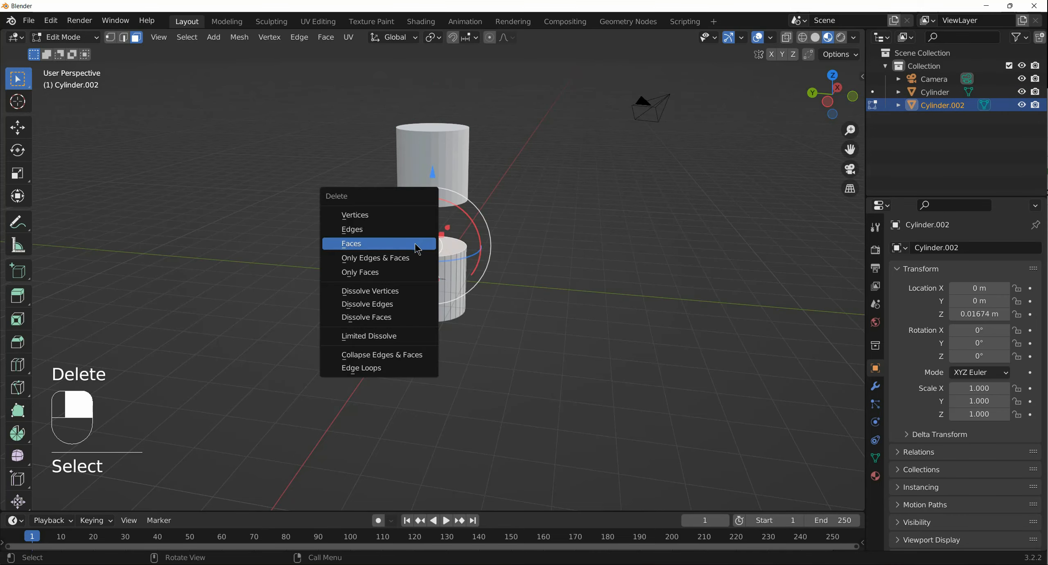
pyautogui.click(416, 244)
# Switch the mesh selection mode to vertices and return to Object Mode.
pyautogui.moveTo(415, 244); pyautogui.dragTo(512, 266, button='middle')
pyautogui.click(520, 229)
pyautogui.press('1')
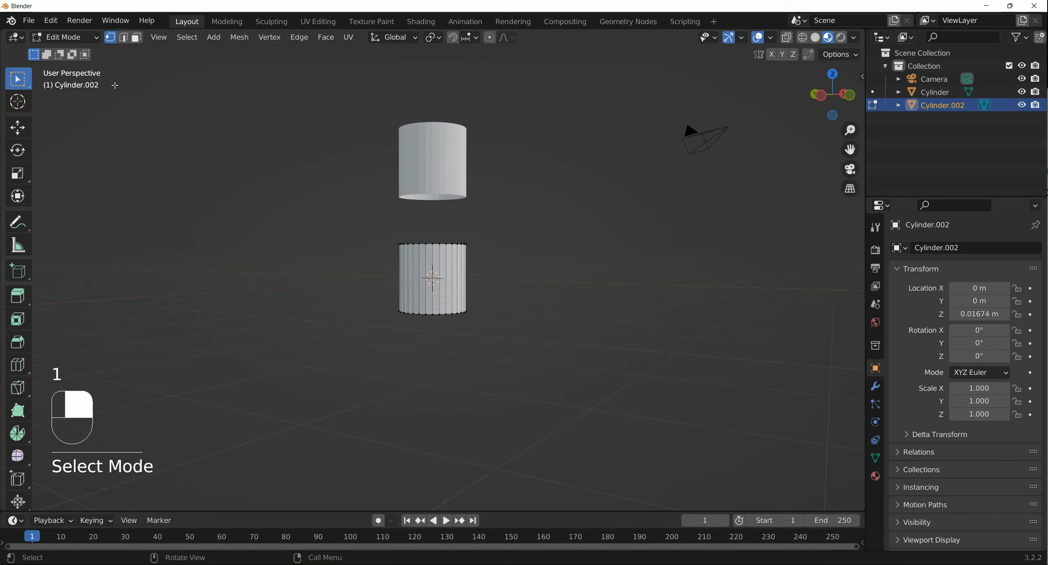
pyautogui.click(120, 88)
pyautogui.press('Tab')
# Join the upper and lower cylinders into a single object and clear the selection.
pyautogui.click(227, 159)
pyautogui.click(421, 160)
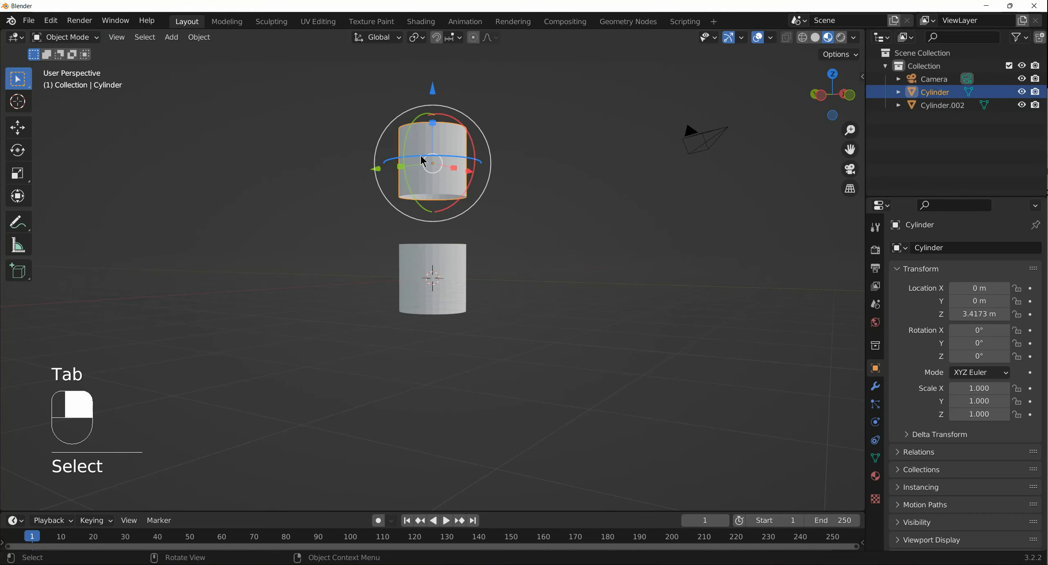
pyautogui.keyDown('shift'); pyautogui.click(417, 267); pyautogui.keyUp('shift')
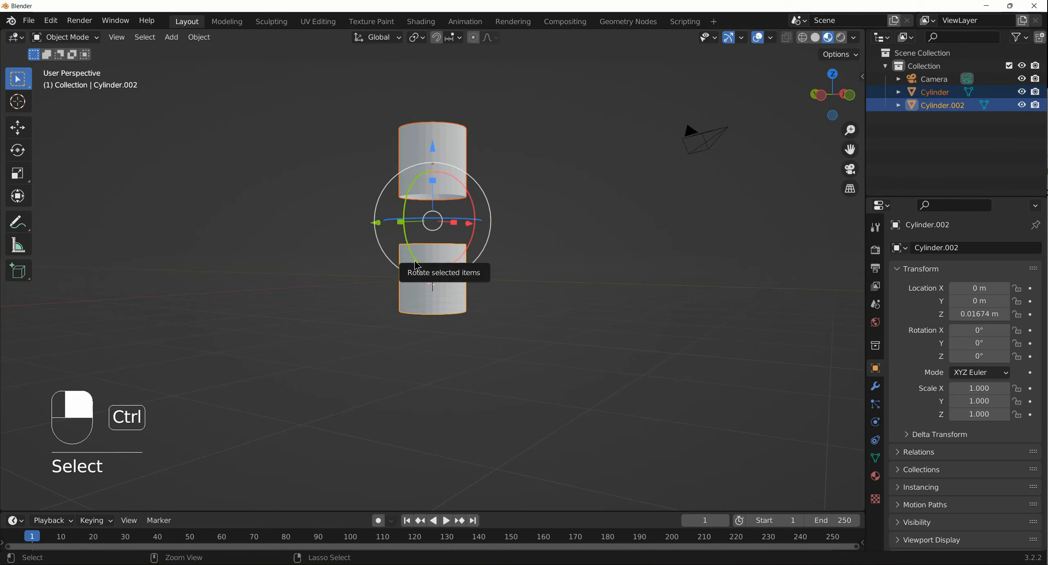
pyautogui.hotkey('ctrl', 'j')
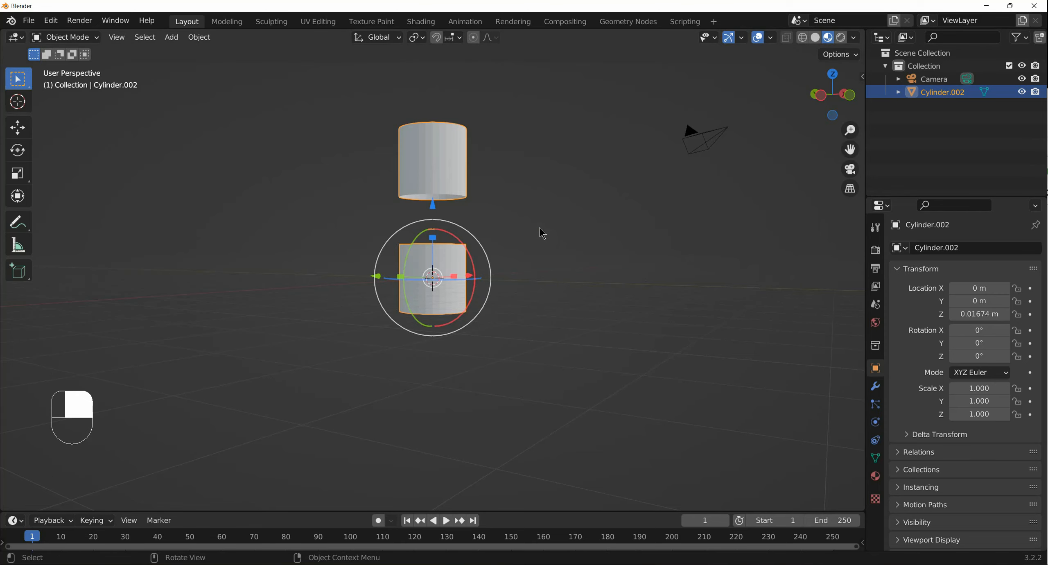
pyautogui.click(562, 254)
# Enter Edit Mode on the joined cylinder object.
pyautogui.moveTo(564, 257)
pyautogui.mouseDown(button='middle')
pyautogui.moveTo(550, 292)
pyautogui.moveTo(521, 248)
pyautogui.mouseUp(button='middle')
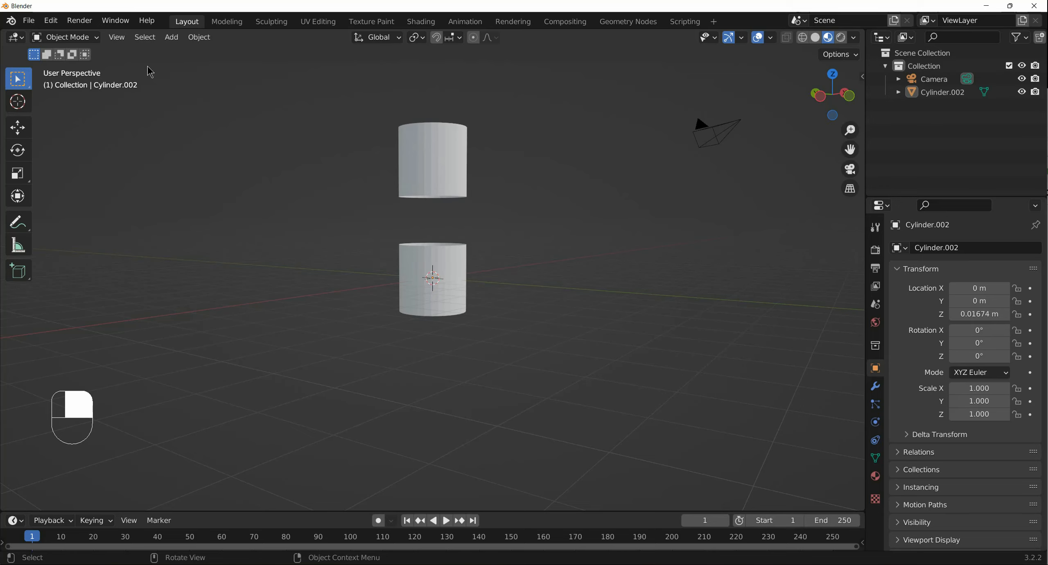
pyautogui.click(127, 43)
pyautogui.press('Tab')
pyautogui.click(66, 37)
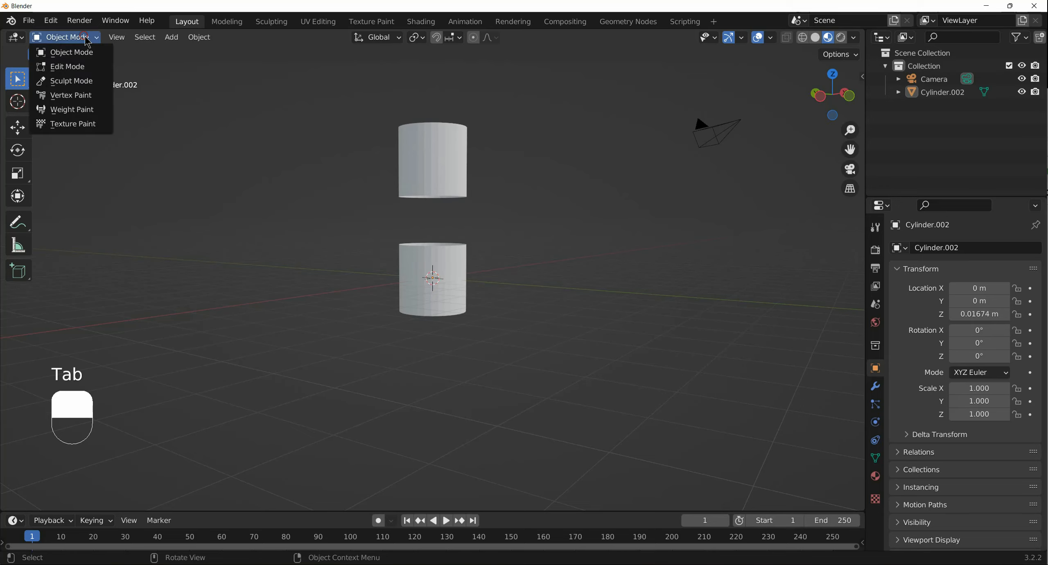
pyautogui.click(68, 72)
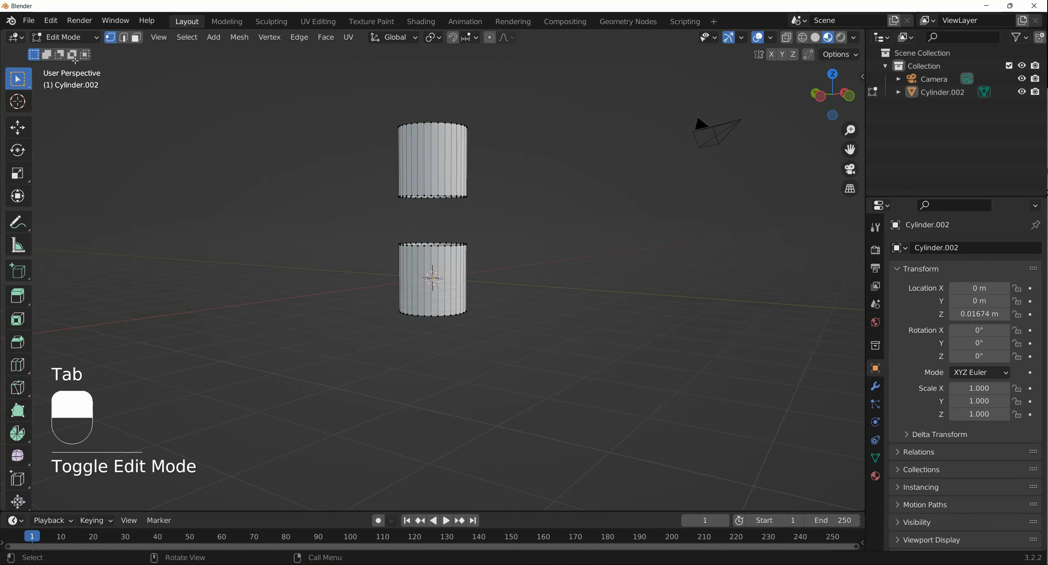
# Try to connect the facing open edge loops of the two cylinders with Bridge Edge Loops, and undo the bridge.
pyautogui.click(125, 41)
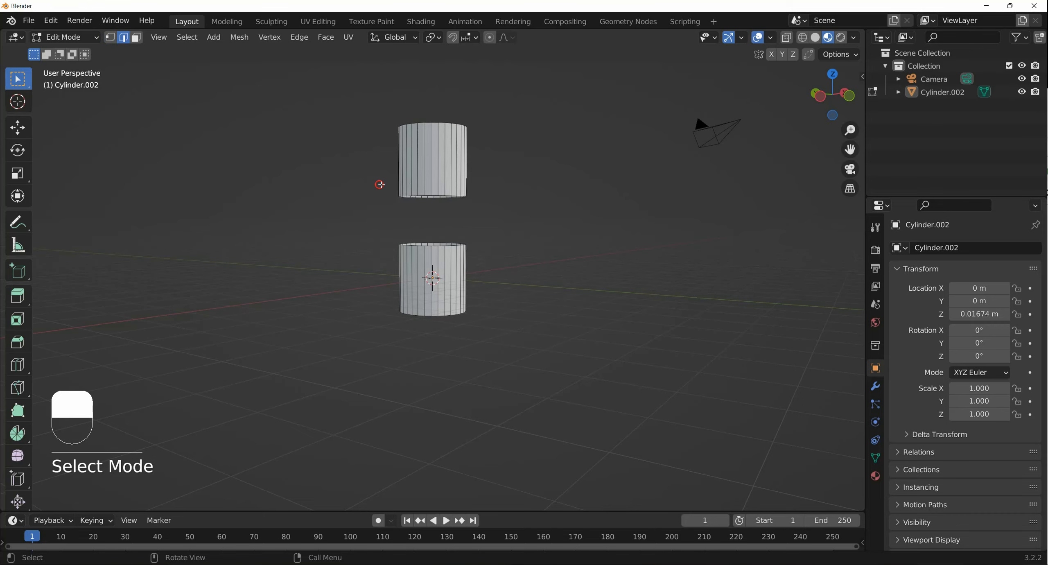
pyautogui.moveTo(380, 184); pyautogui.dragTo(488, 265)
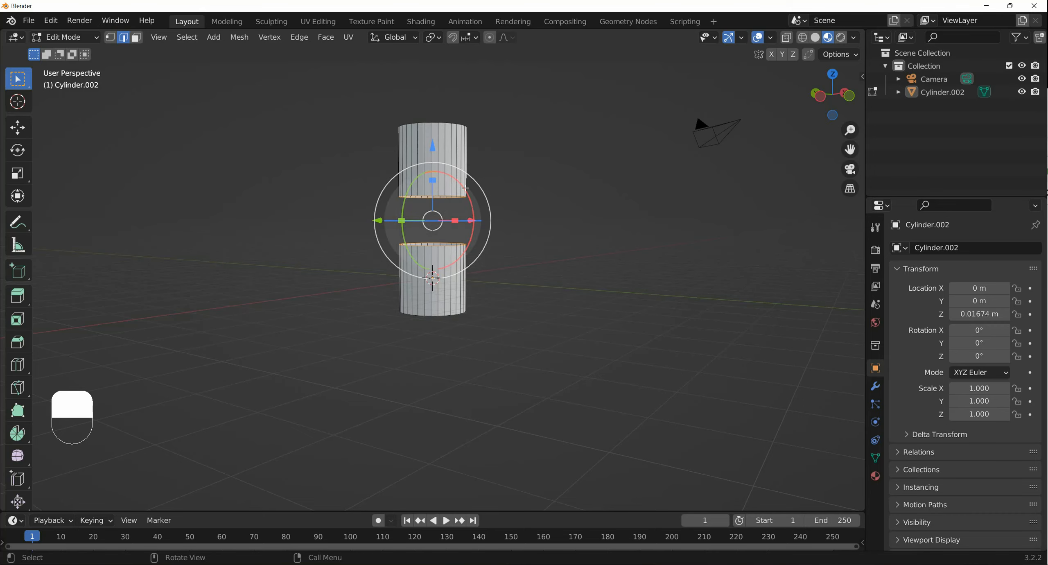
pyautogui.rightClick(465, 189)
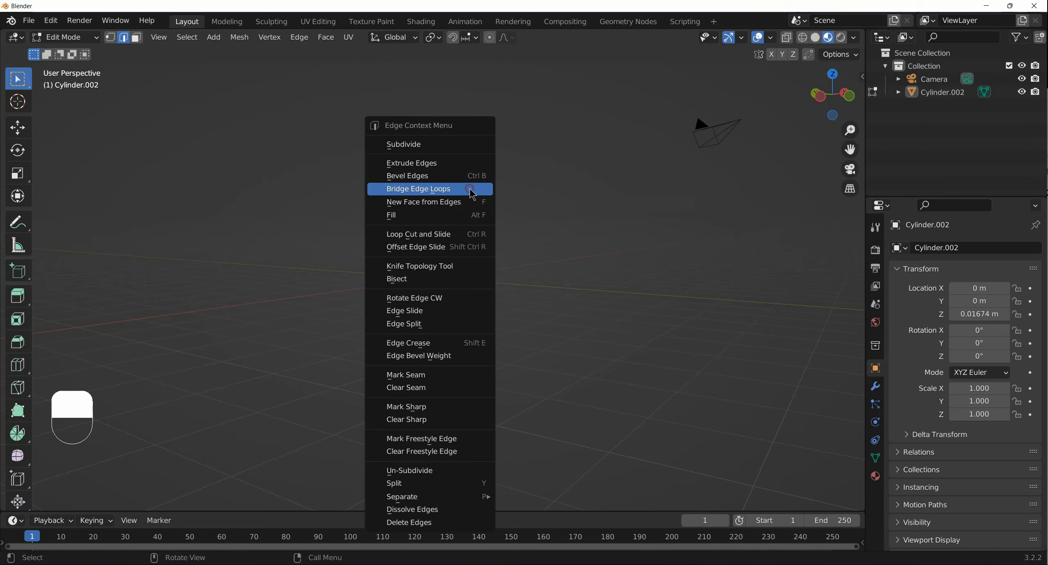
pyautogui.click(471, 190)
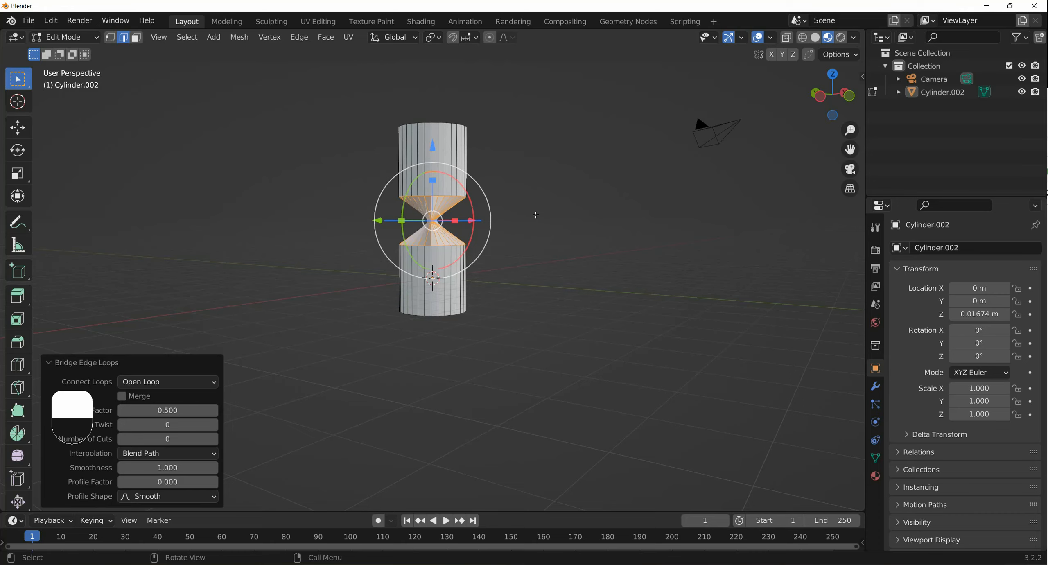
pyautogui.hotkey('ctrl', 'z')
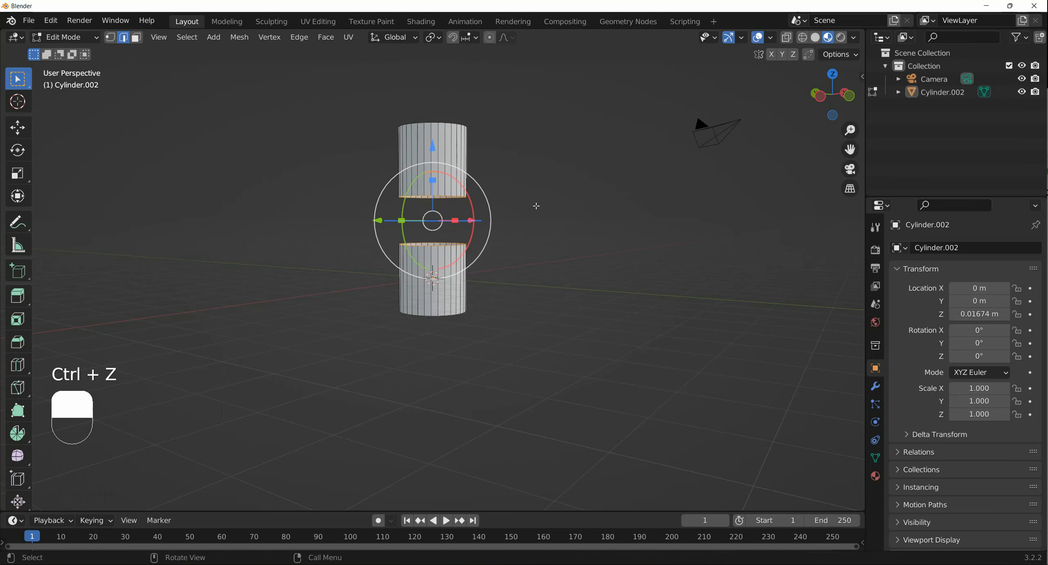
# Select an edge on the upper cylinder, turn on snapping and set the snap target to Edge.
pyautogui.moveTo(536, 206)
pyautogui.mouseDown(button='middle')
pyautogui.moveTo(554, 135)
pyautogui.moveTo(529, 212)
pyautogui.moveTo(569, 212)
pyautogui.moveTo(444, 206)
pyautogui.moveTo(520, 211)
pyautogui.moveTo(413, 241)
pyautogui.mouseUp(button='middle')
pyautogui.click(568, 217)
pyautogui.click(429, 257)
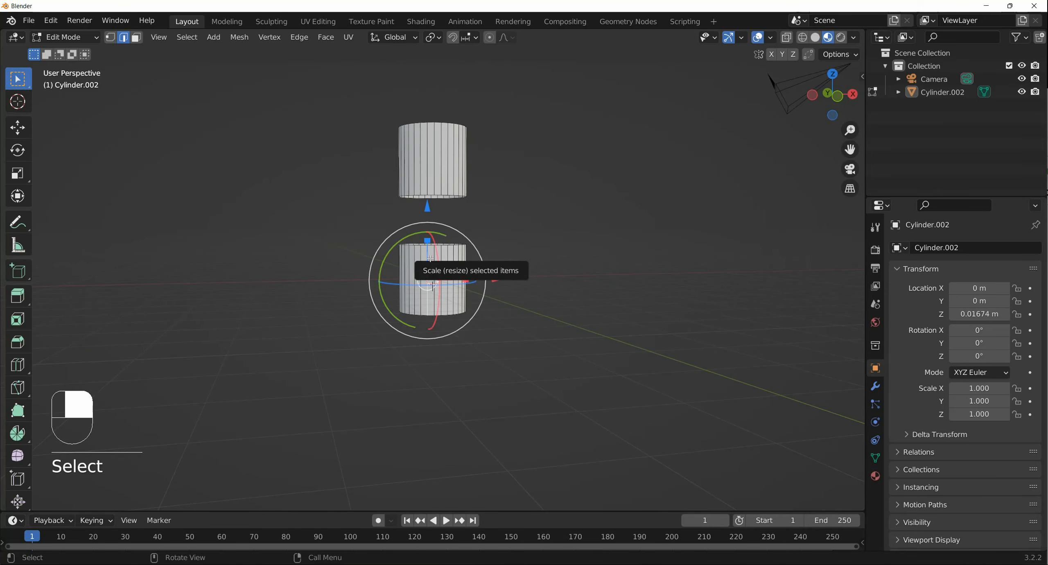
pyautogui.click(433, 164)
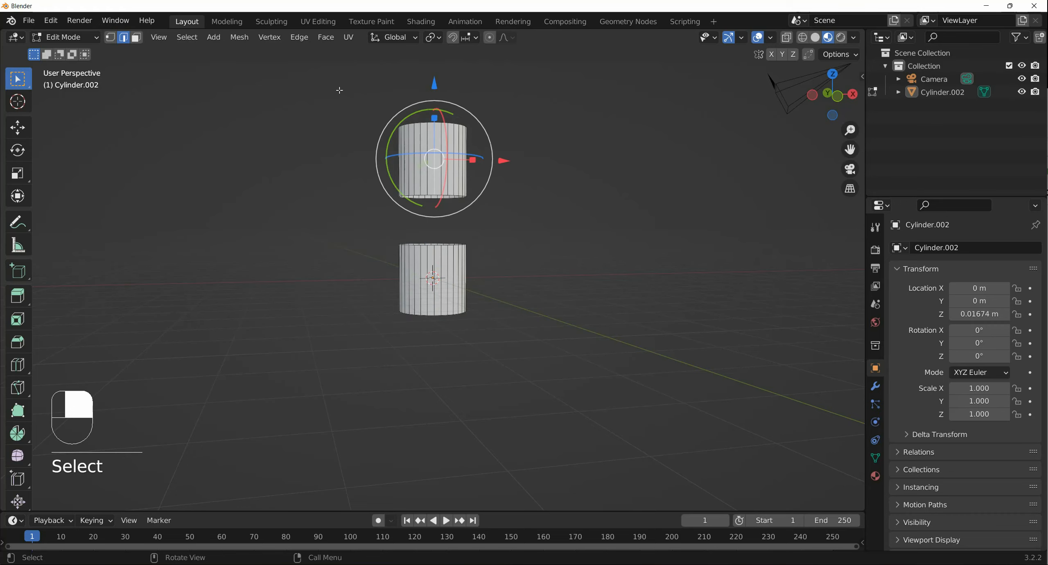
pyautogui.click(452, 37)
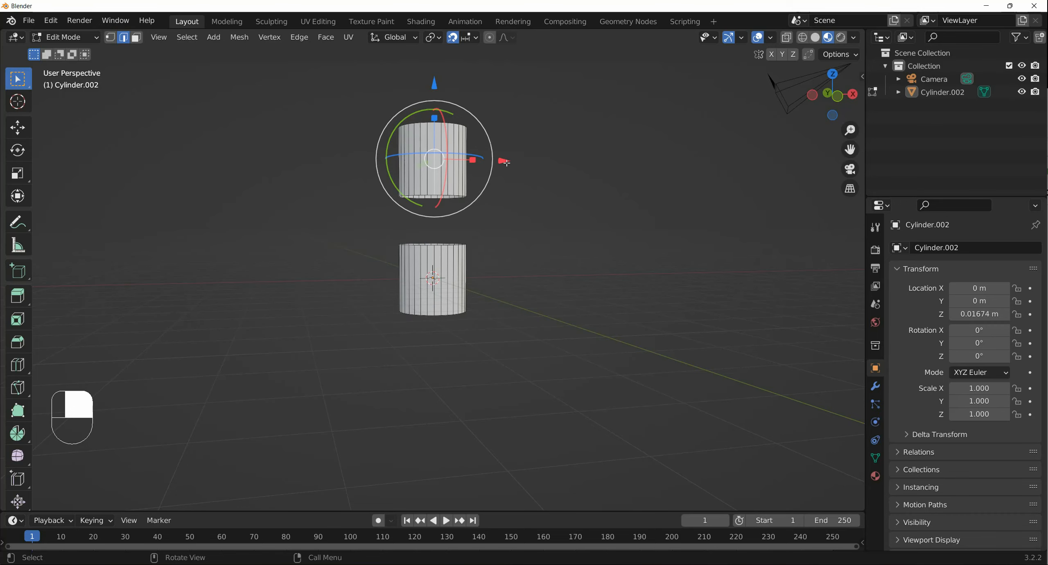
pyautogui.moveTo(507, 163); pyautogui.dragTo(515, 160)
pyautogui.click(475, 39)
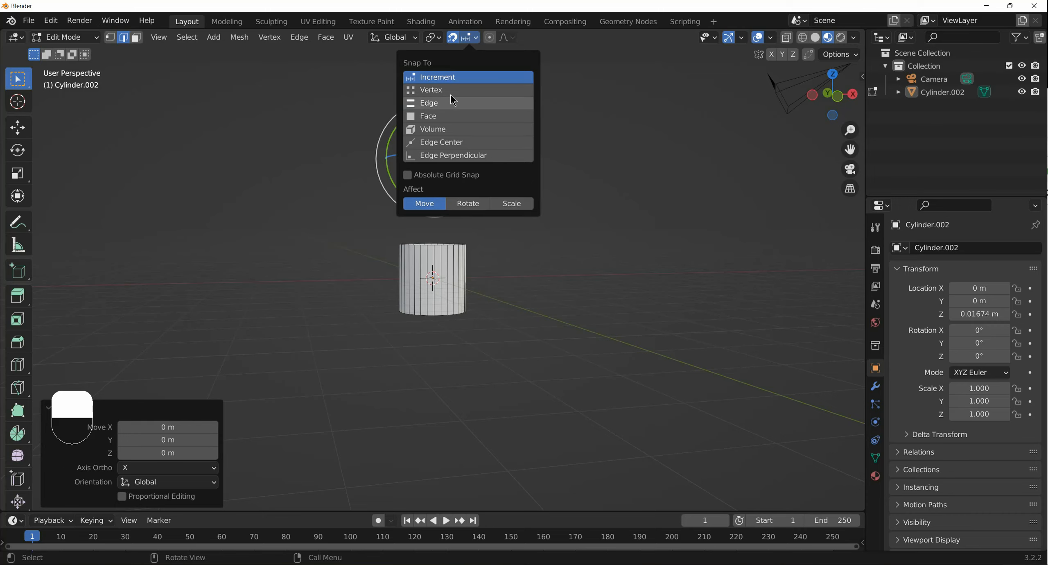
pyautogui.click(448, 106)
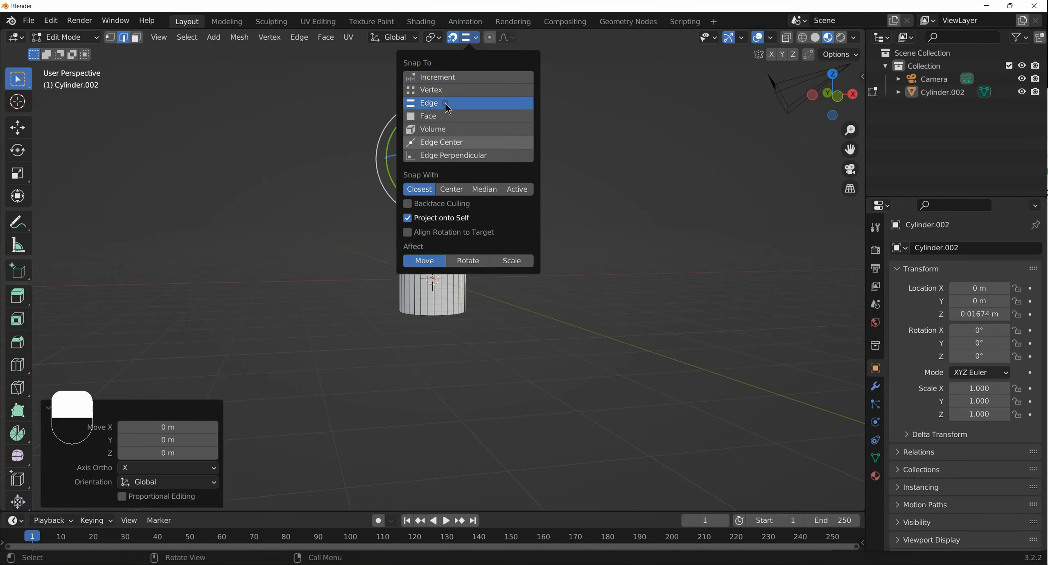
pyautogui.click(616, 193)
# Try to move a side edge of the upper cylinder along X with edge snapping, and undo the move and selection.
pyautogui.click(445, 155)
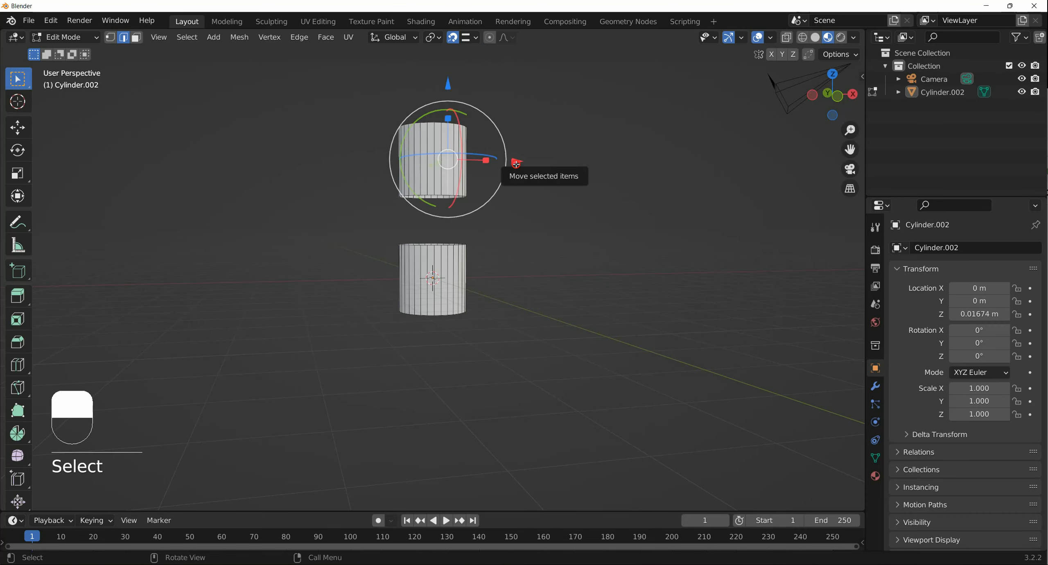
pyautogui.moveTo(517, 164)
pyautogui.mouseDown()
pyautogui.moveTo(538, 164)
pyautogui.moveTo(528, 164)
pyautogui.mouseUp()
pyautogui.press('Escape')
pyautogui.press('Escape')
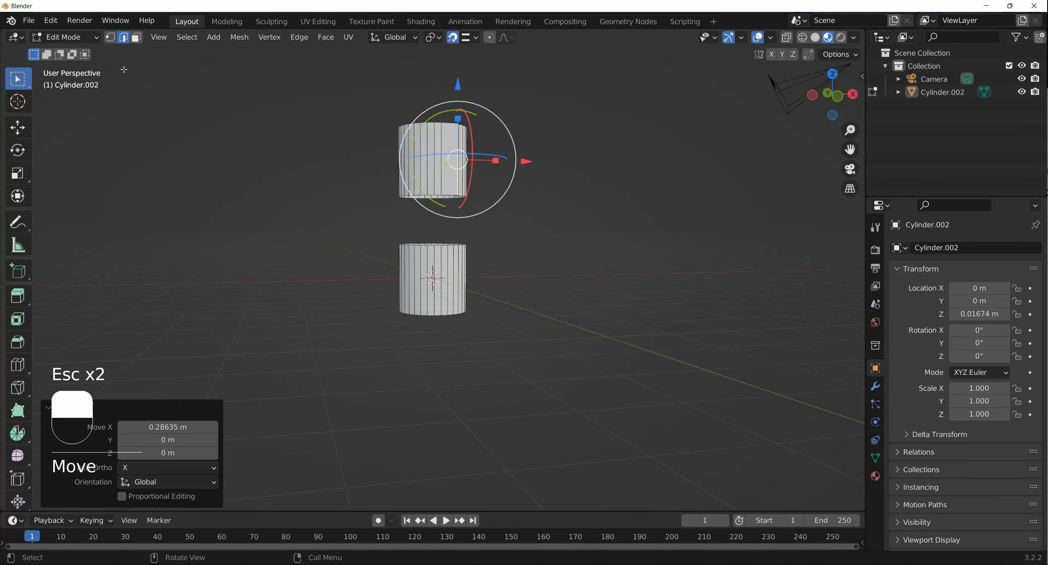
pyautogui.hotkey('ctrl', 'z')
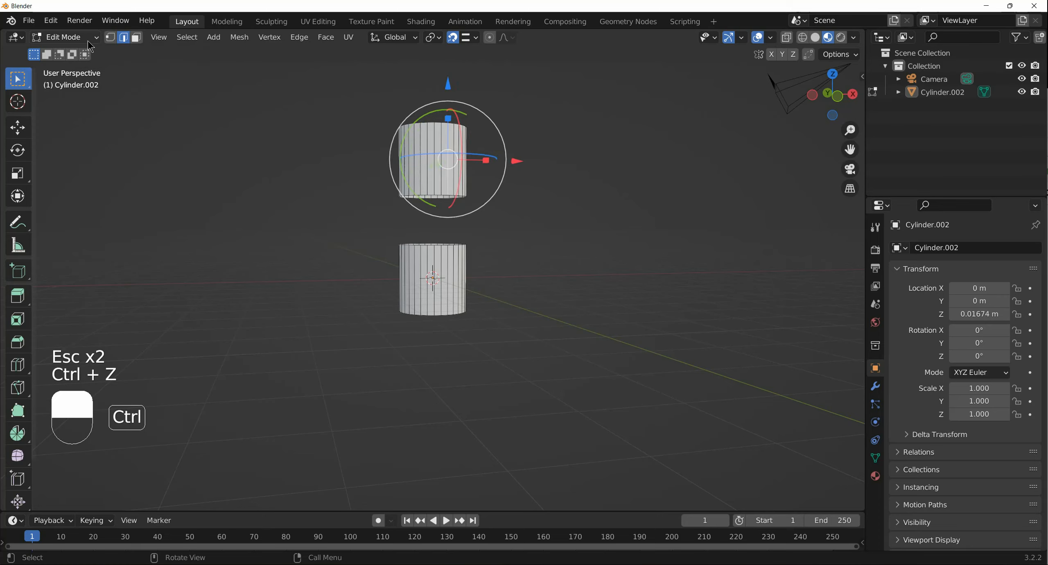
pyautogui.hotkey('ctrl', 'z')
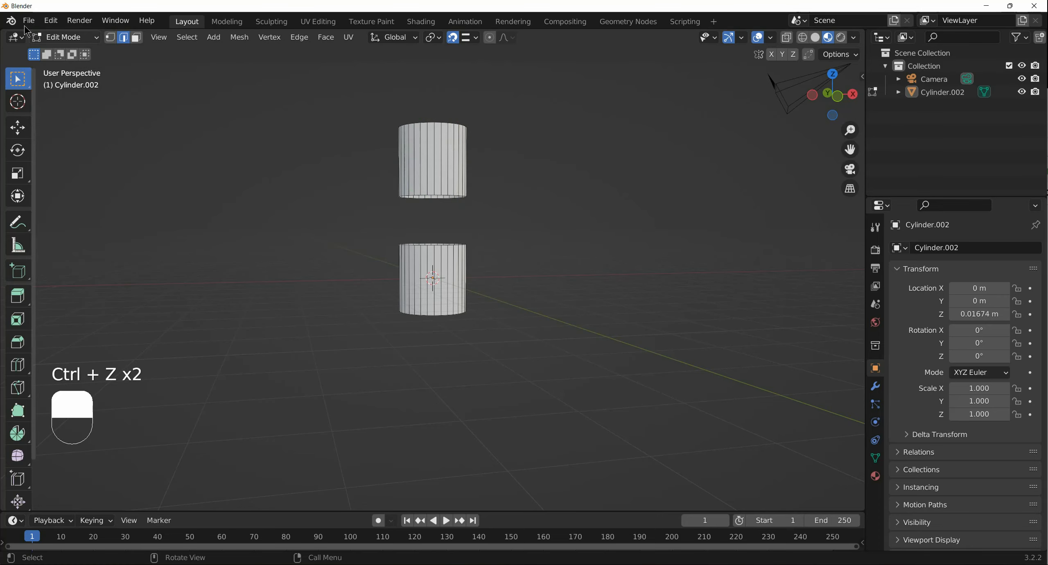
# Return to Object Mode, select the joined cylinder object and try to separate it there.
pyautogui.press('Tab')
pyautogui.click(60, 41)
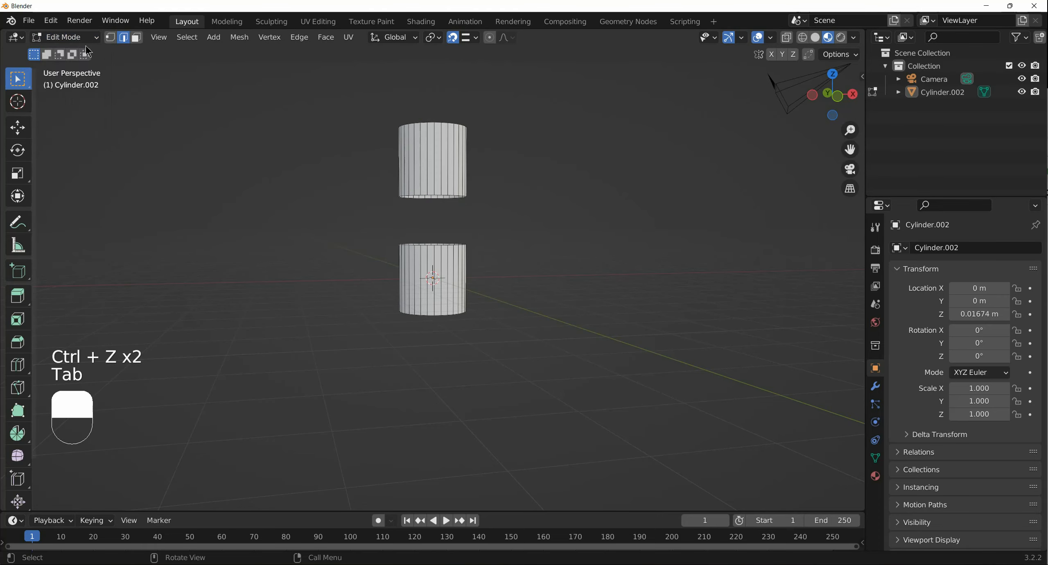
pyautogui.click(65, 37)
pyautogui.click(61, 50)
pyautogui.click(434, 150)
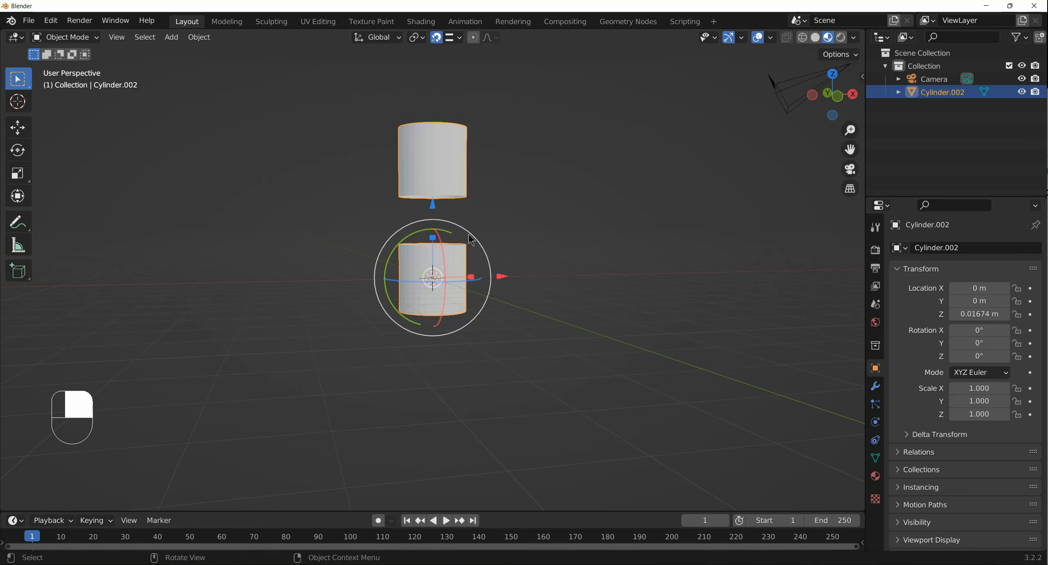
pyautogui.click(438, 176)
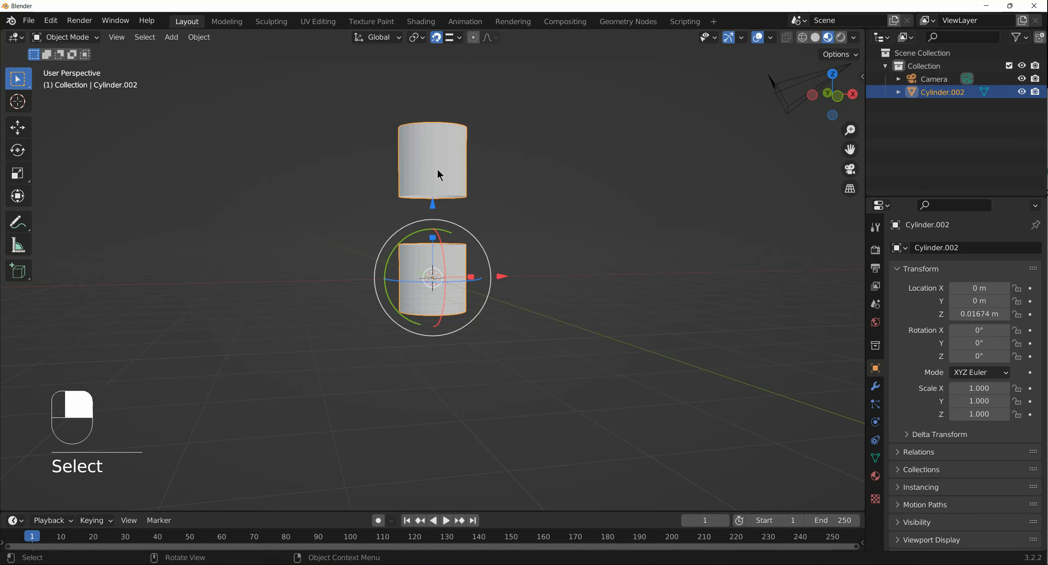
pyautogui.press('p')
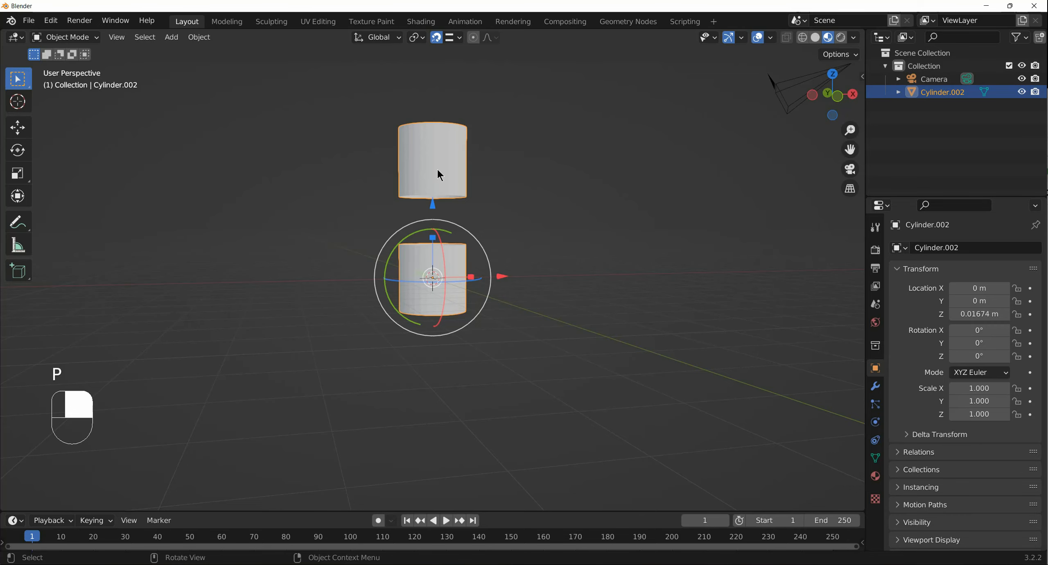
# Box-select the cylinders' mesh in Edit Mode, retry the separation from Object Mode and clear the selection.
pyautogui.press('Tab')
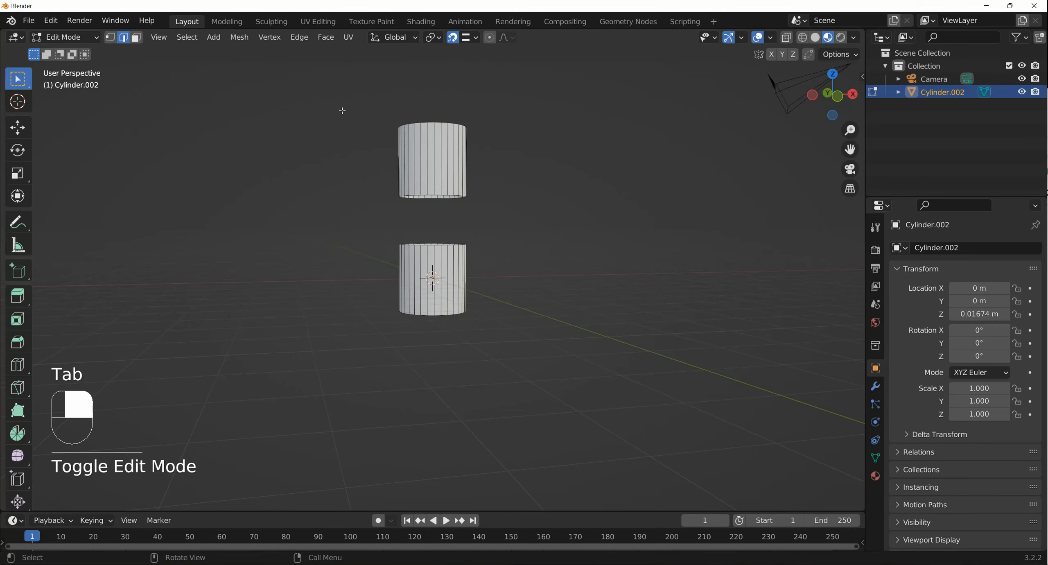
pyautogui.moveTo(343, 110); pyautogui.dragTo(504, 308)
pyautogui.click(484, 214)
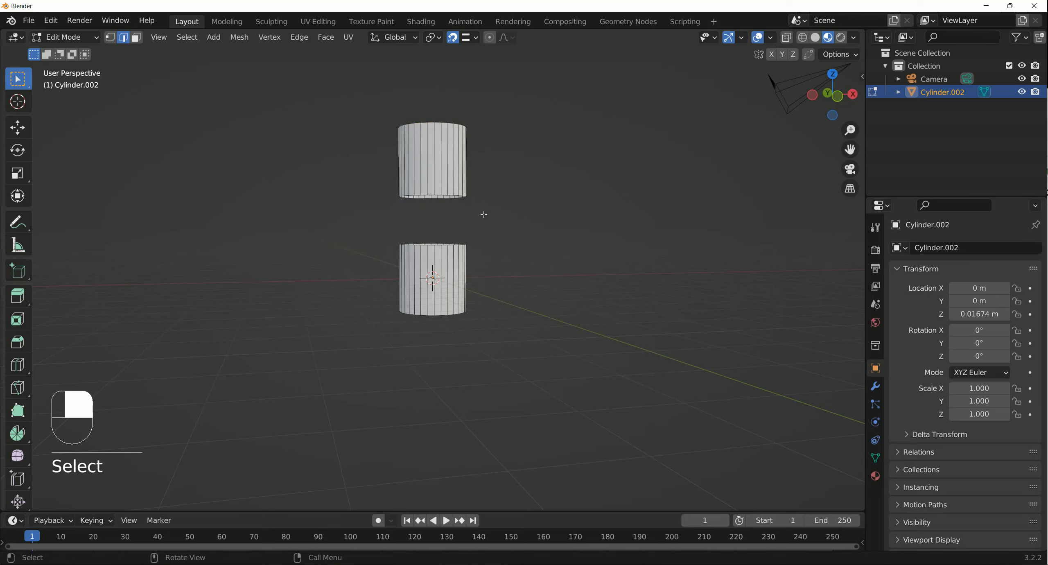
pyautogui.press('Tab')
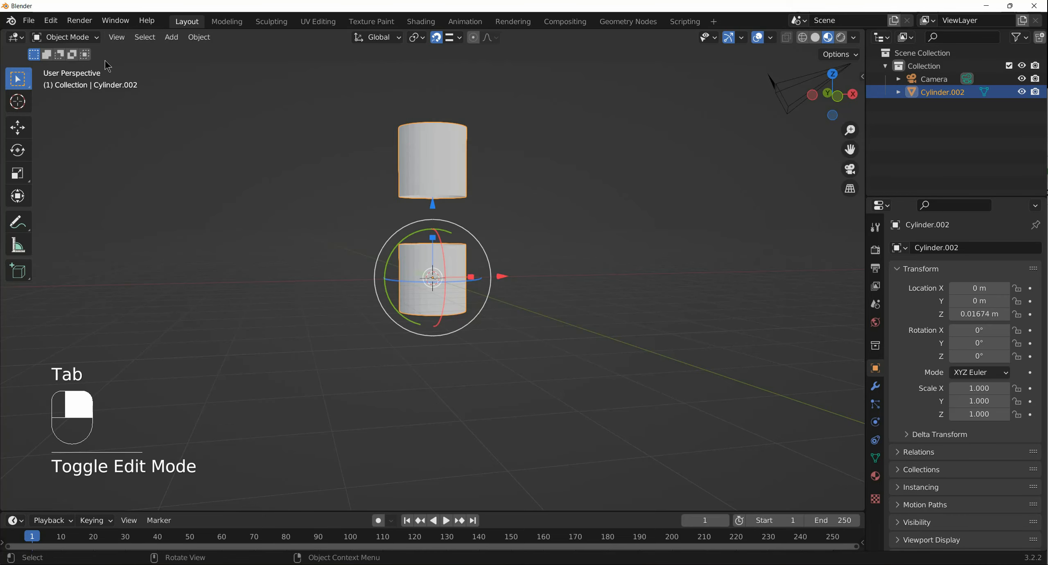
pyautogui.click(410, 146)
pyautogui.press('p')
pyautogui.rightClick(411, 143)
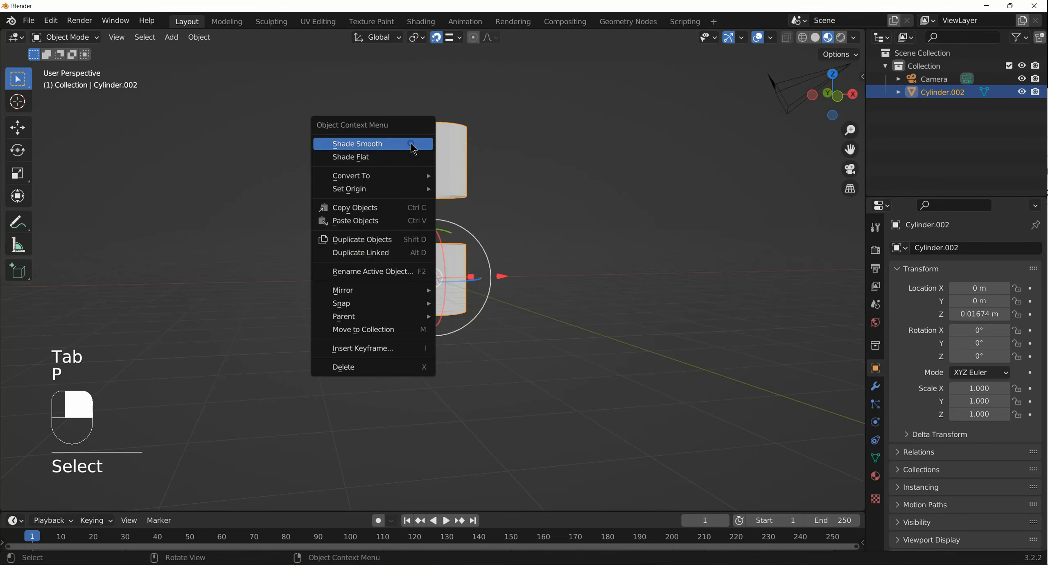
pyautogui.click(664, 245)
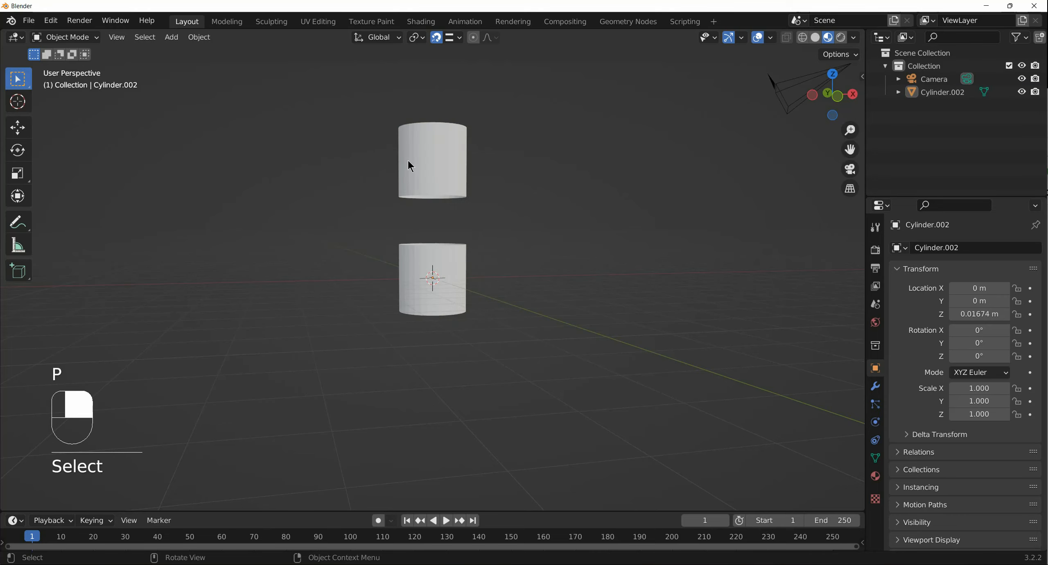
# Enter Edit Mode, select the whole mesh of both cylinders and separate it by loose parts.
pyautogui.click(70, 37)
pyautogui.click(68, 67)
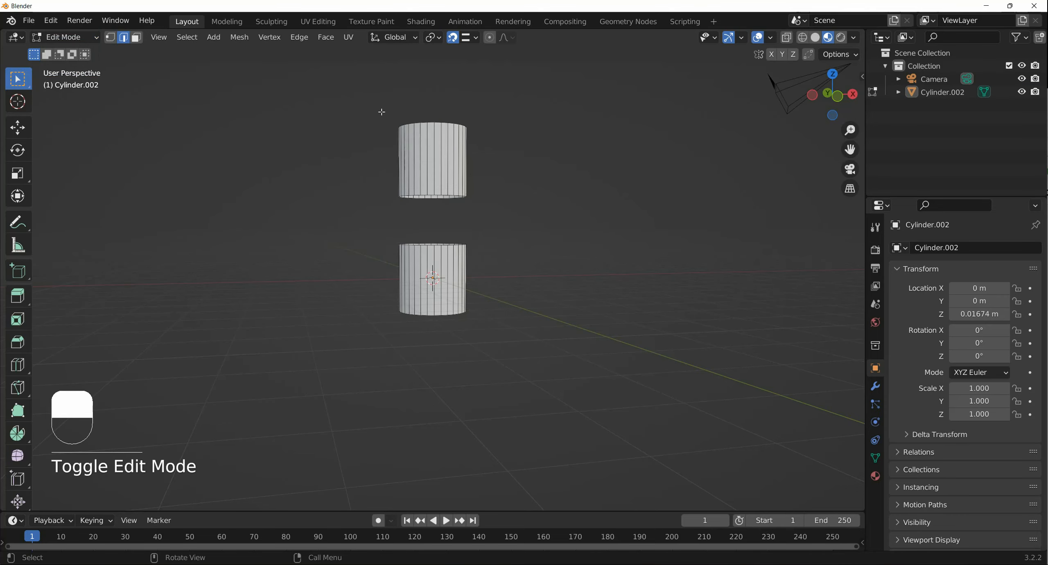
pyautogui.moveTo(357, 107); pyautogui.dragTo(518, 326)
pyautogui.press('p')
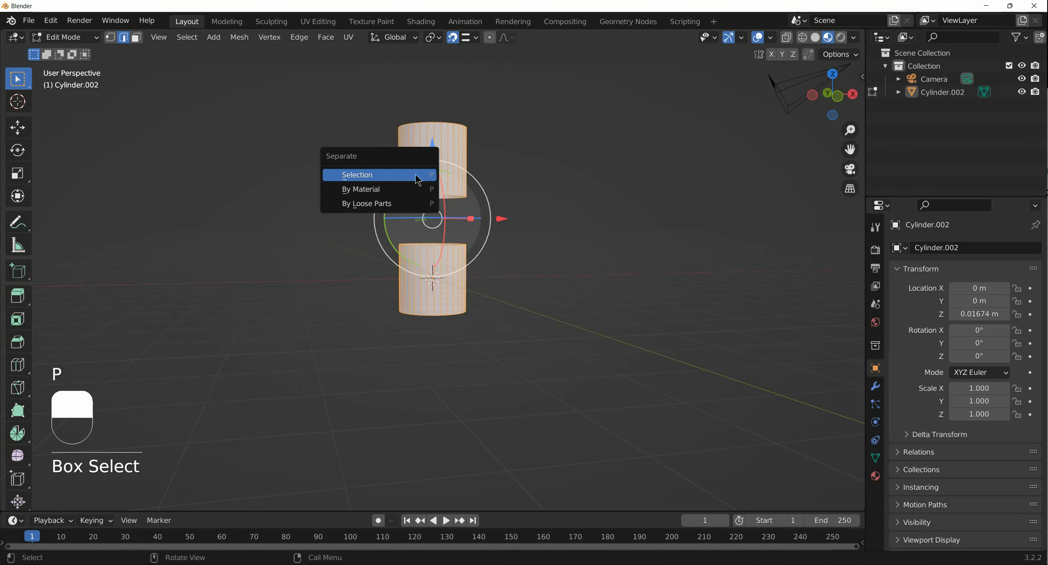
pyautogui.click(414, 205)
pyautogui.click(553, 237)
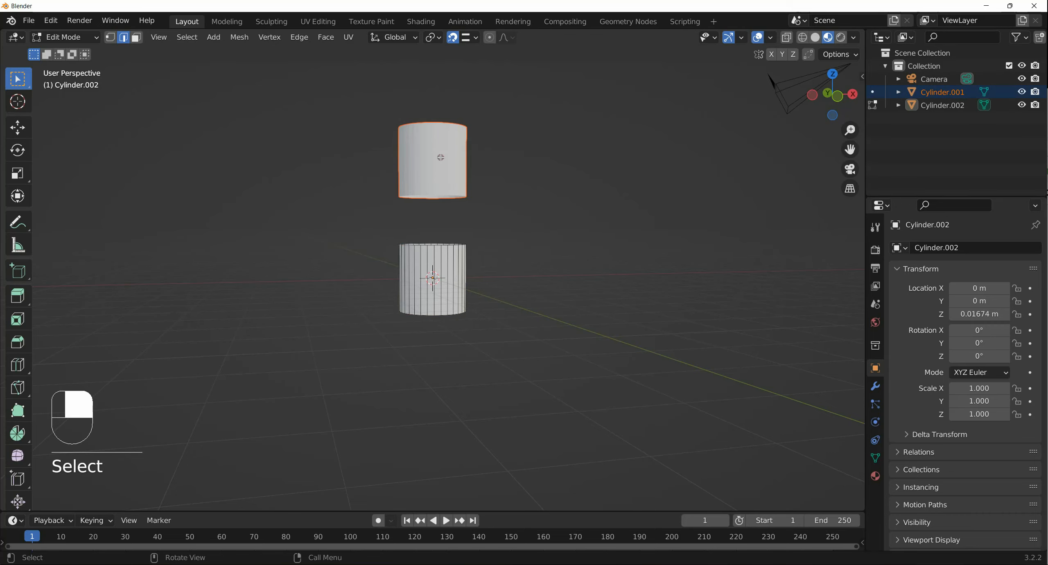
# Select individual edges of the lower cylinder to check that it is separate from the upper one.
pyautogui.click(442, 256)
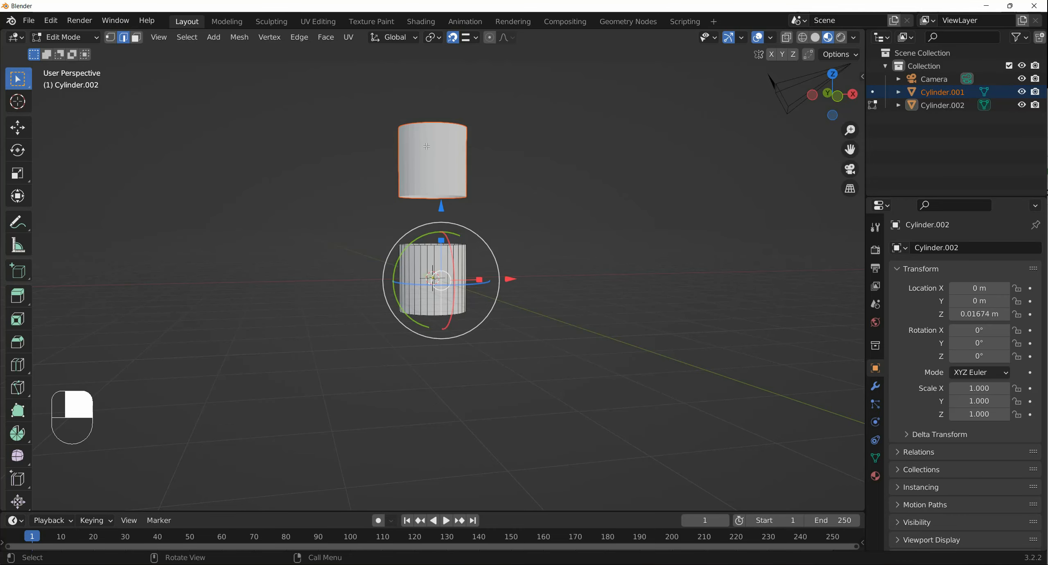
pyautogui.moveTo(580, 259); pyautogui.dragTo(538, 229, button='middle')
pyautogui.click(544, 217)
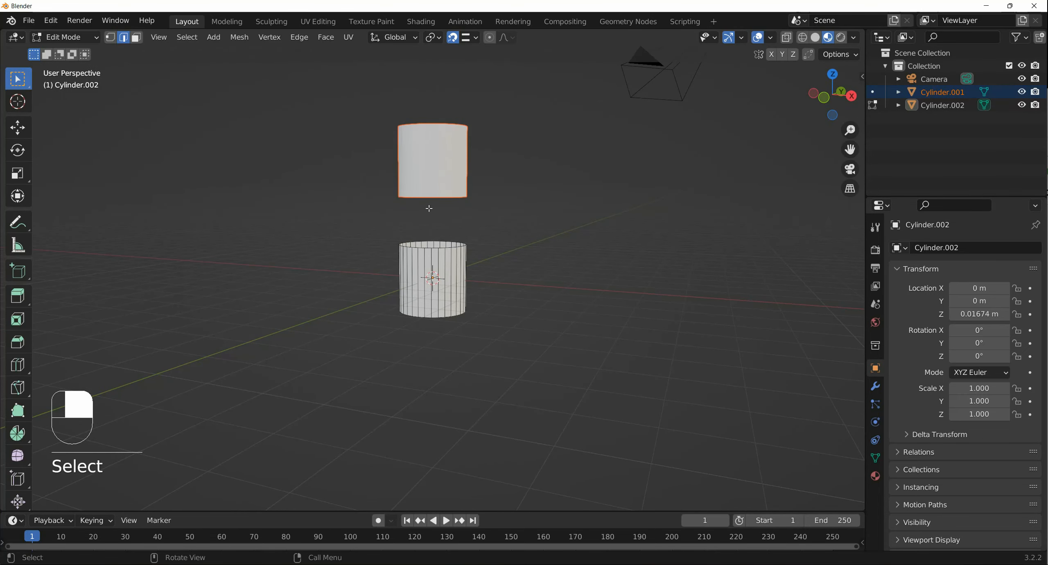
pyautogui.click(411, 254)
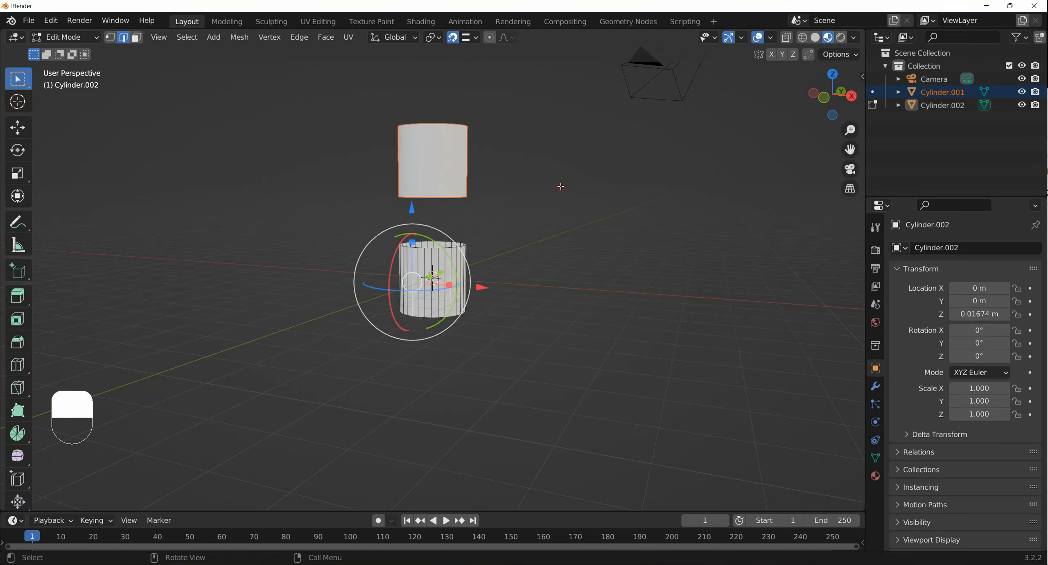
pyautogui.click(560, 187)
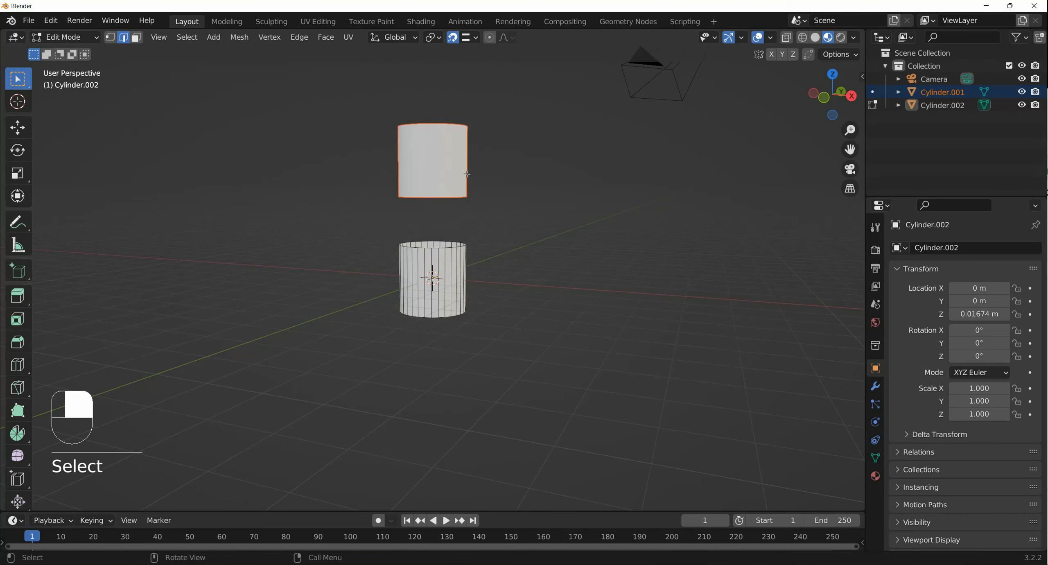
# Return to Object Mode, clear the selection and switch the viewport shading to wireframe.
pyautogui.press('Tab')
pyautogui.click(584, 182)
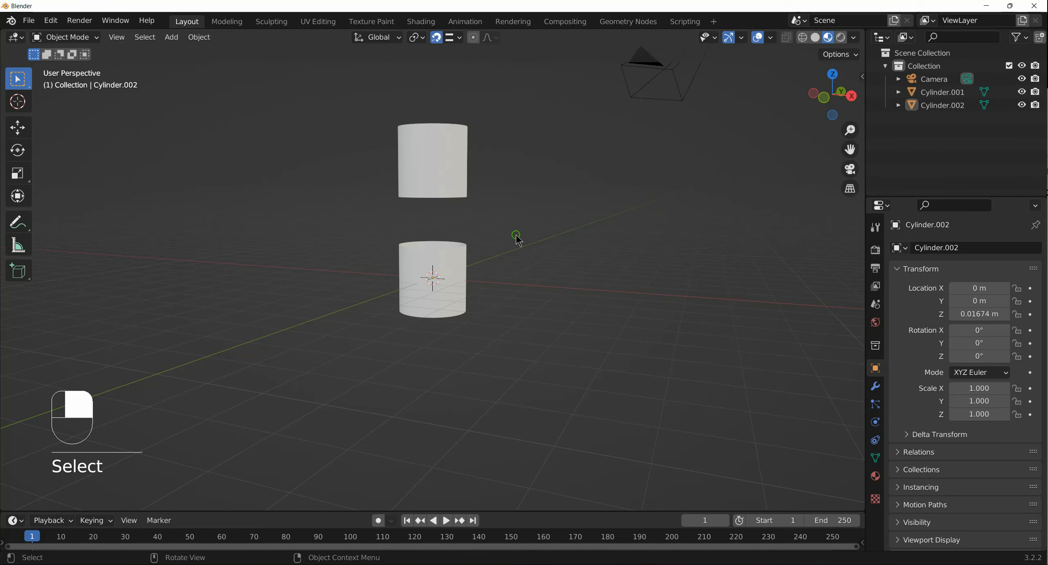
pyautogui.moveTo(517, 234); pyautogui.dragTo(512, 230, button='middle')
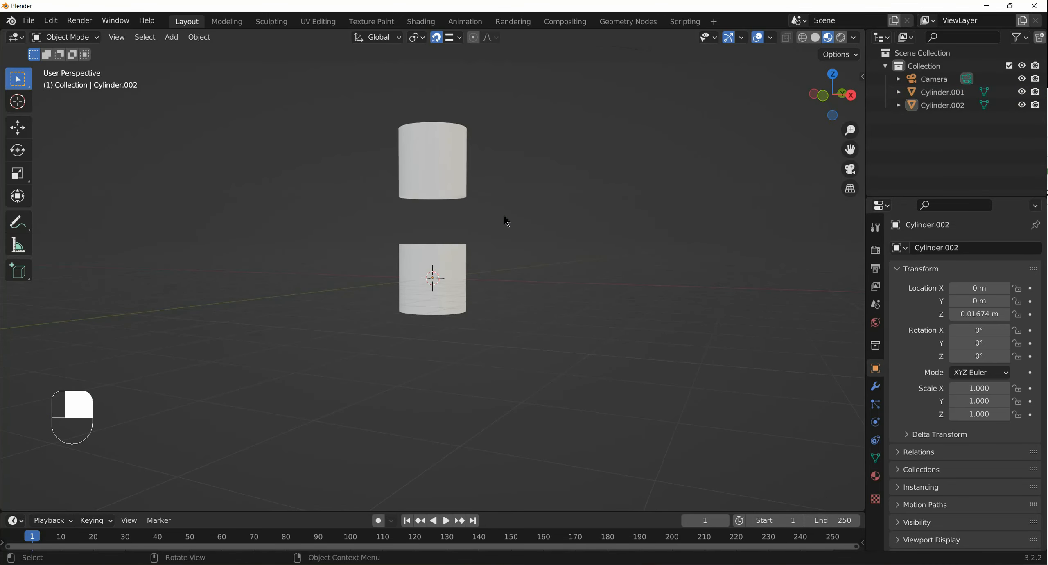
pyautogui.press('z')
pyautogui.click(450, 211)
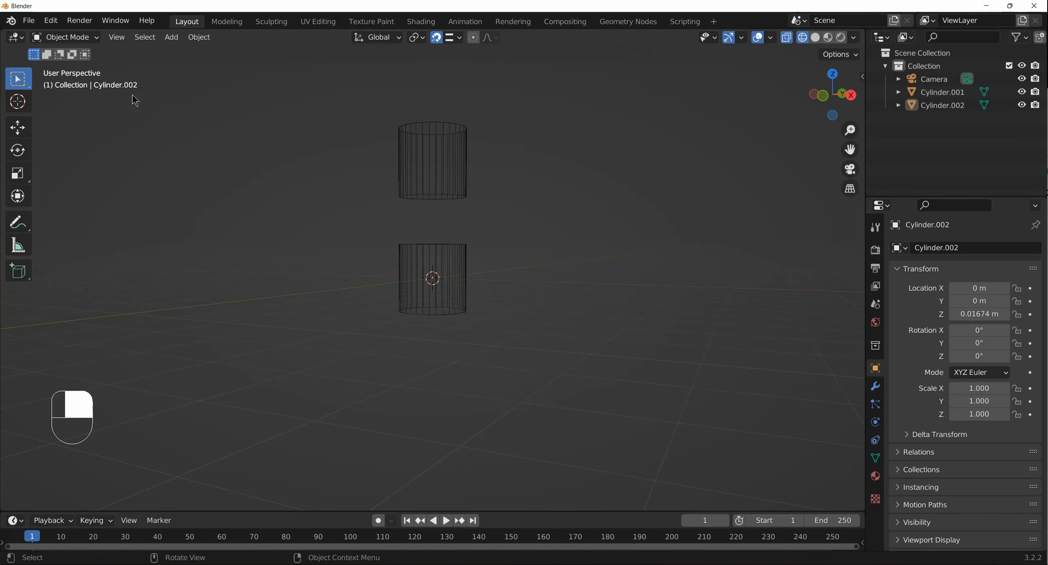
# Enter Edit Mode on the lower cylinder and switch the mesh selection mode to vertices.
pyautogui.press('Tab')
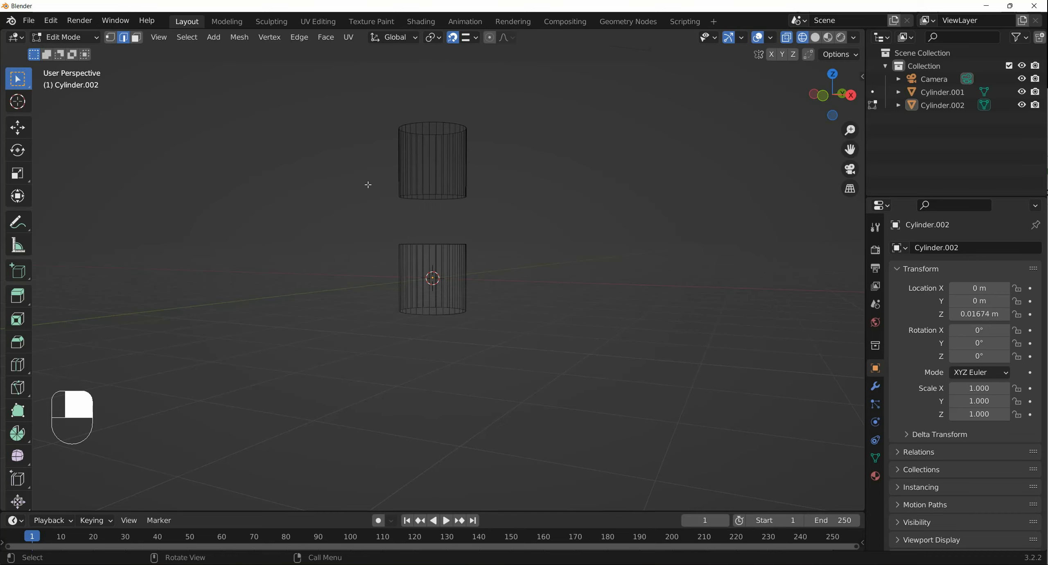
pyautogui.click(110, 37)
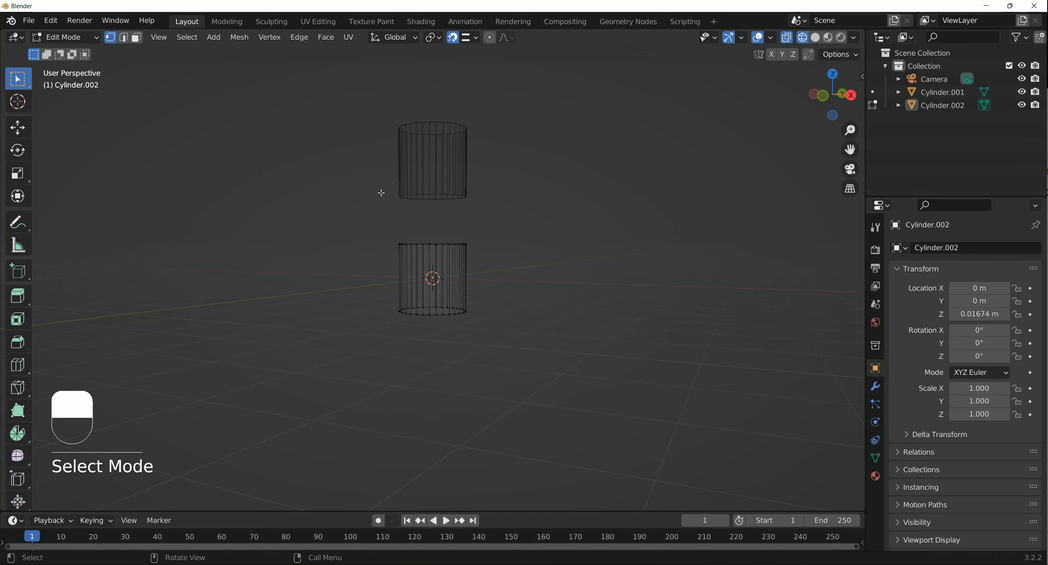
# Try to box-select the facing rim vertices of both cylinders, and clear the selection.
pyautogui.moveTo(382, 193); pyautogui.dragTo(502, 256)
pyautogui.click(540, 227)
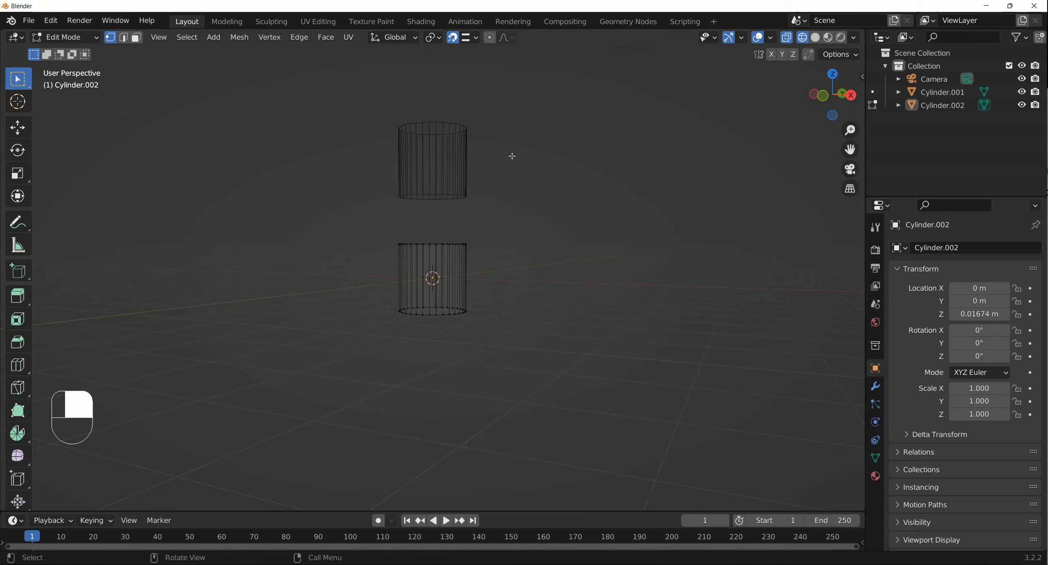
# Return to Object Mode, join the upper and lower cylinders into one object and clear the selection.
pyautogui.press('Tab')
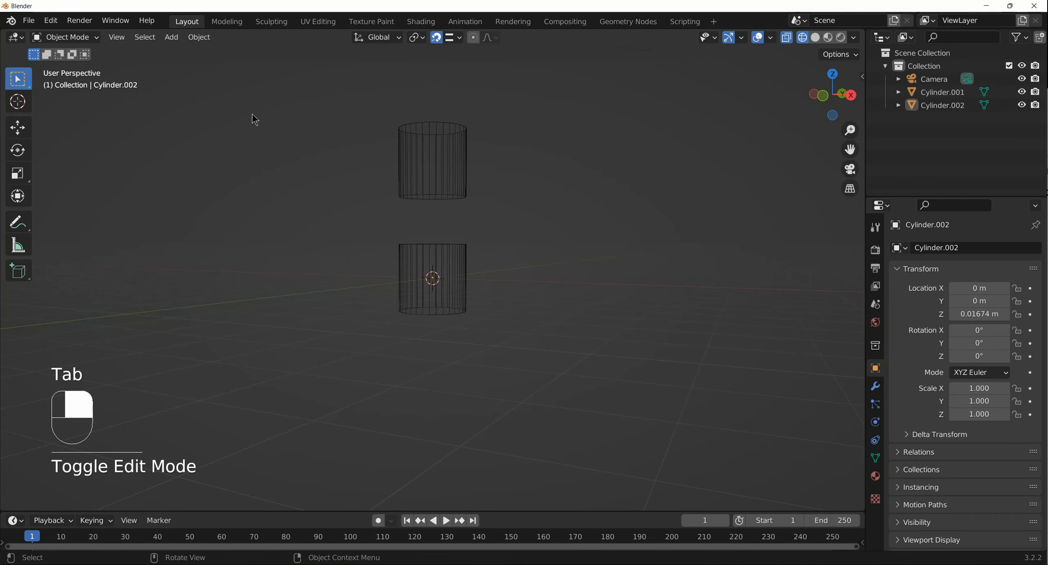
pyautogui.keyDown('shift'); pyautogui.click(436, 163); pyautogui.keyUp('shift')
pyautogui.keyDown('shift'); pyautogui.click(438, 267); pyautogui.keyUp('shift')
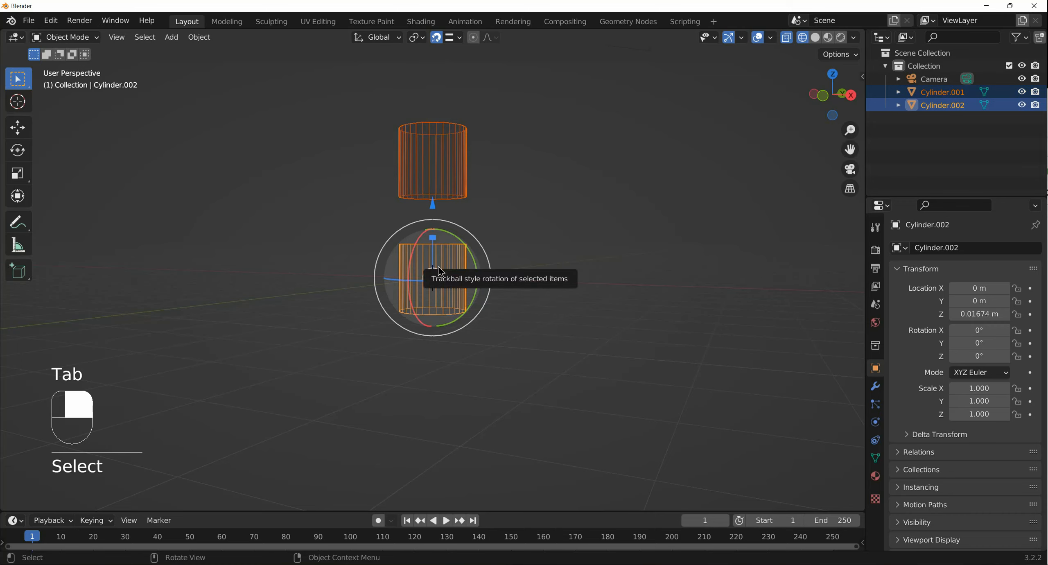
pyautogui.hotkey('ctrl', 'j')
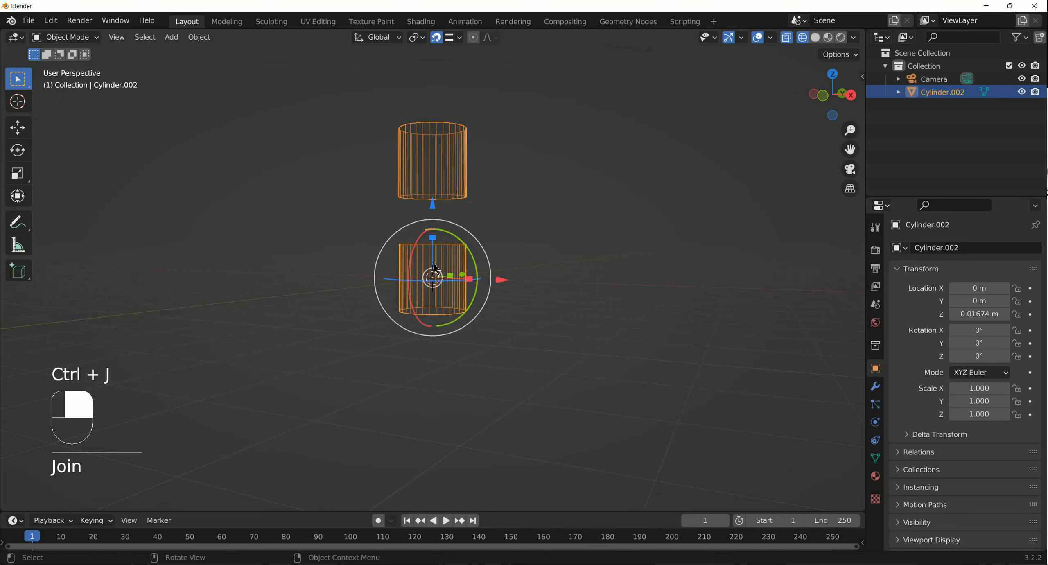
pyautogui.click(632, 184)
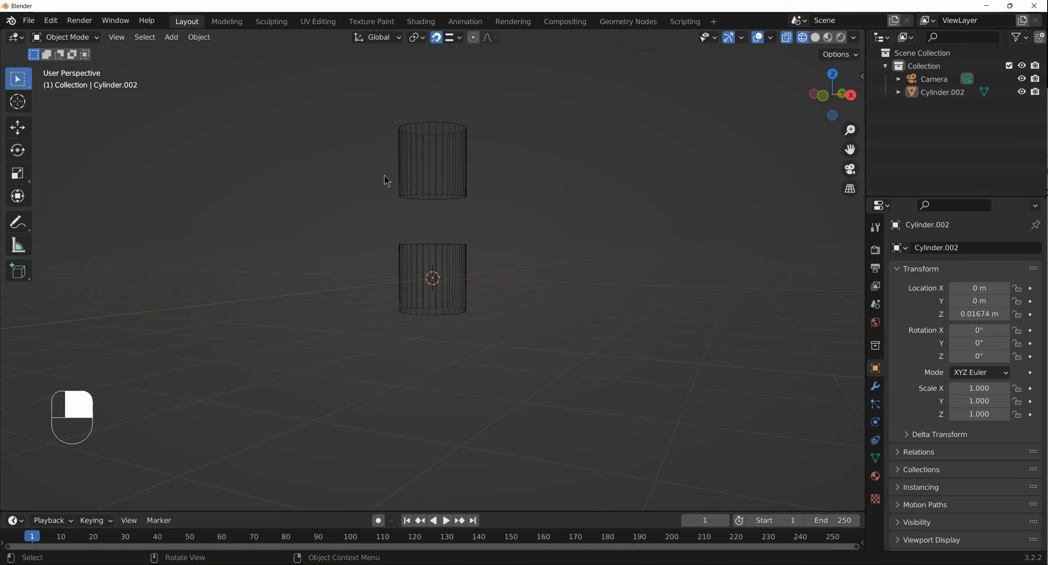
# Enter Edit Mode on the joined object and box-select the vertices of the two facing cylinder rims.
pyautogui.press('Tab')
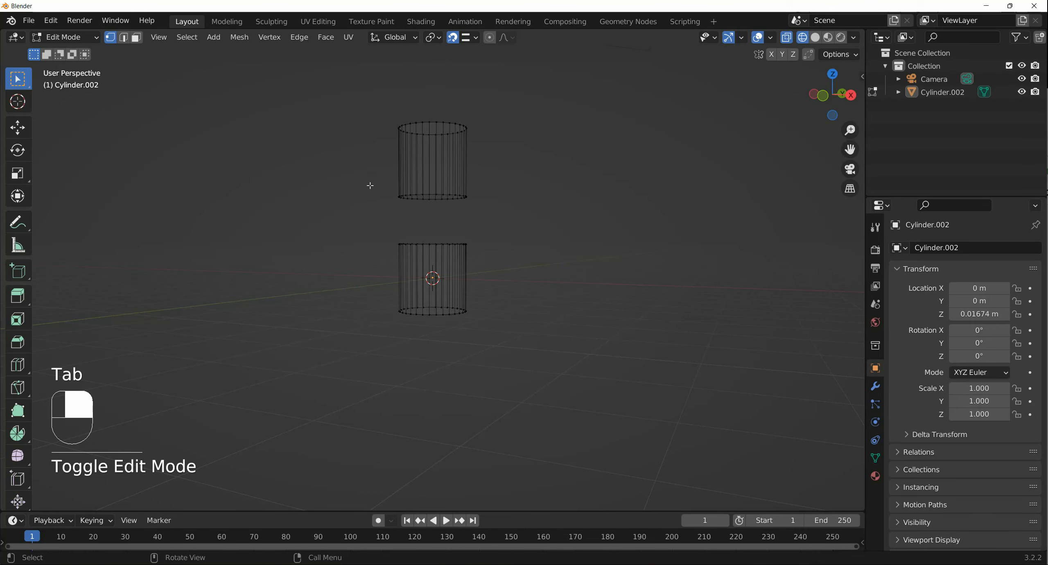
pyautogui.moveTo(363, 187); pyautogui.dragTo(500, 257)
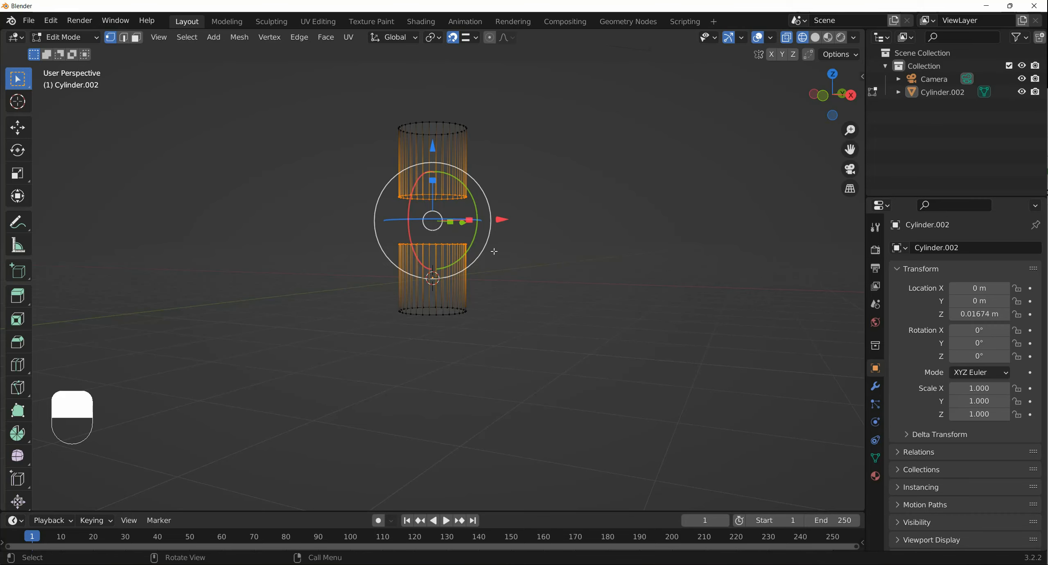
pyautogui.rightClick(494, 186)
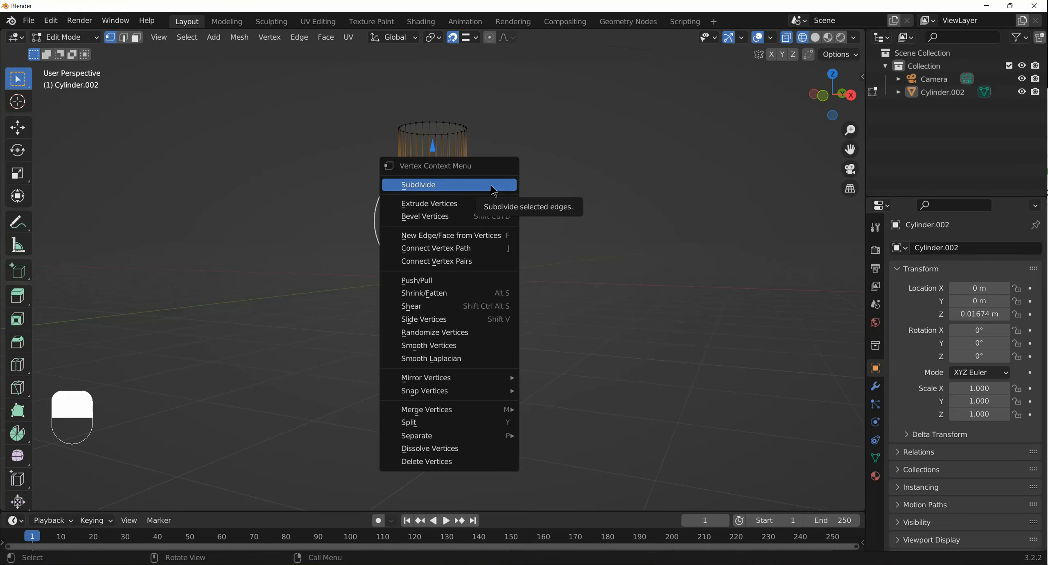
pyautogui.click(468, 189)
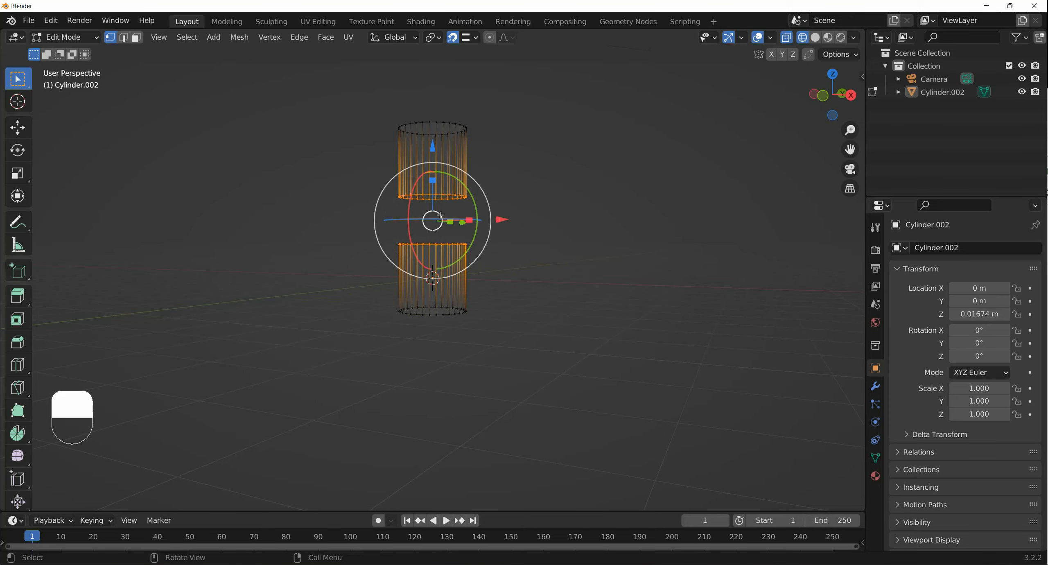
# Try dissolving the selected vertices of the two facing rims, undo it and clear the selection.
pyautogui.rightClick(418, 205)
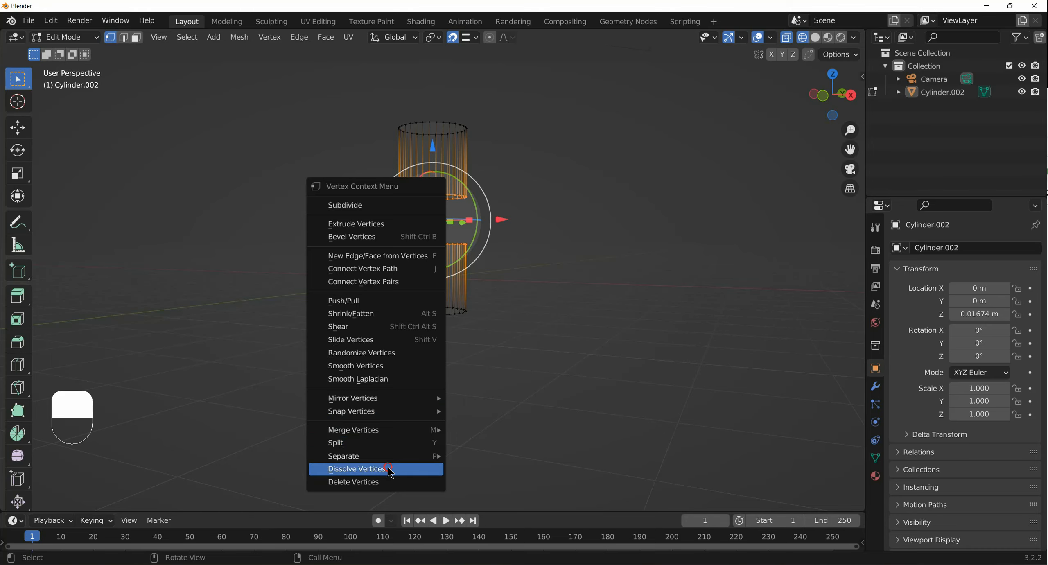
pyautogui.click(389, 470)
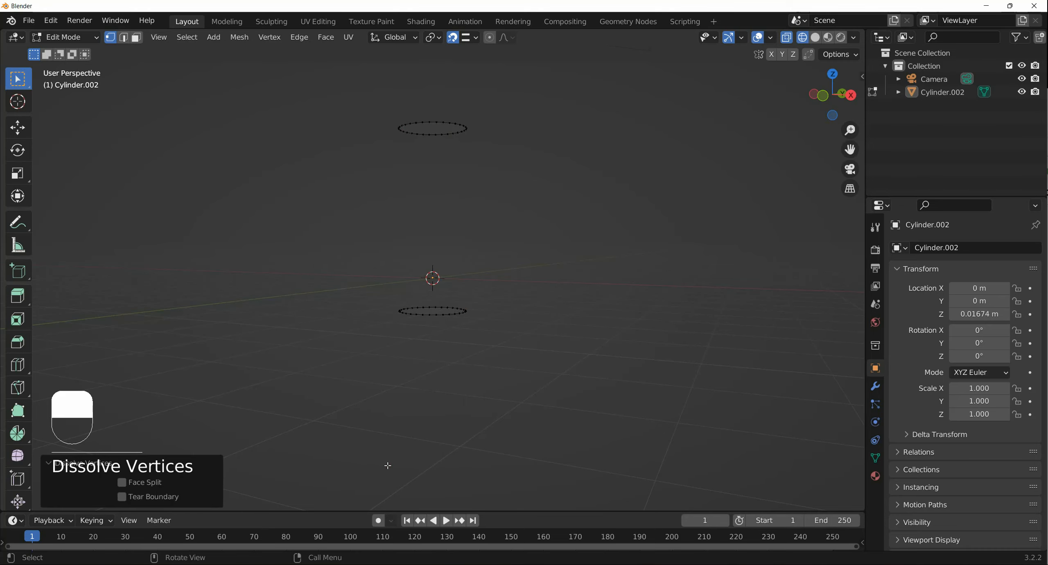
pyautogui.hotkey('ctrl', 'z')
pyautogui.click(500, 168)
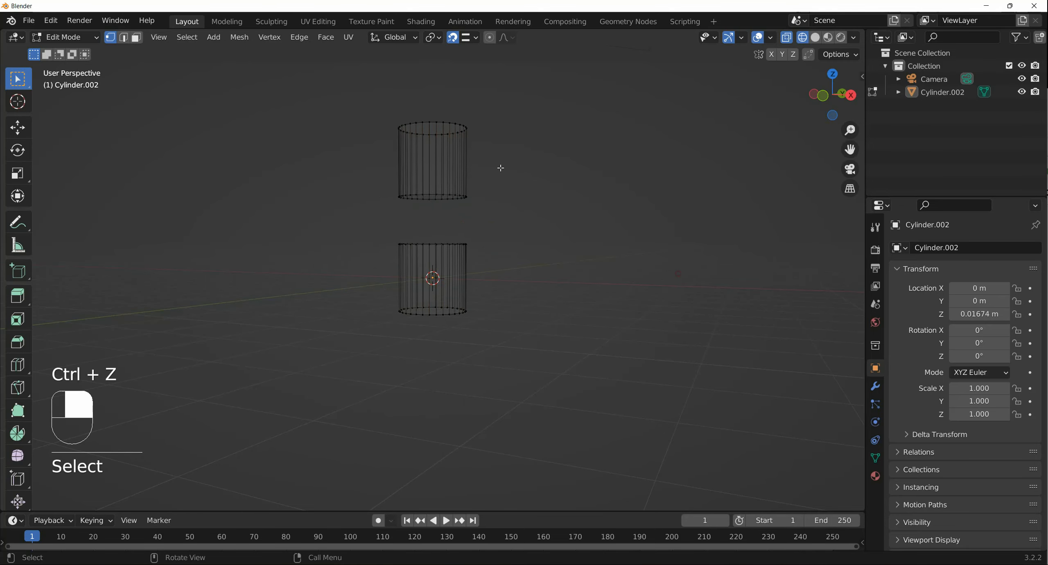
# Switch to edge selection, box-select the two facing rims and connect them with Bridge Edge Loops.
pyautogui.click(123, 39)
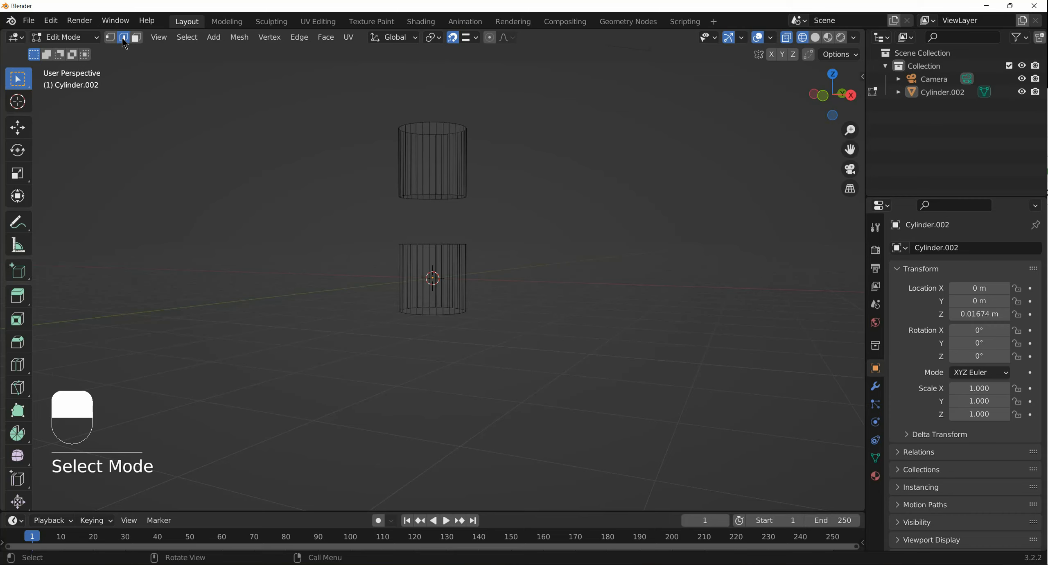
pyautogui.moveTo(375, 183); pyautogui.dragTo(494, 259)
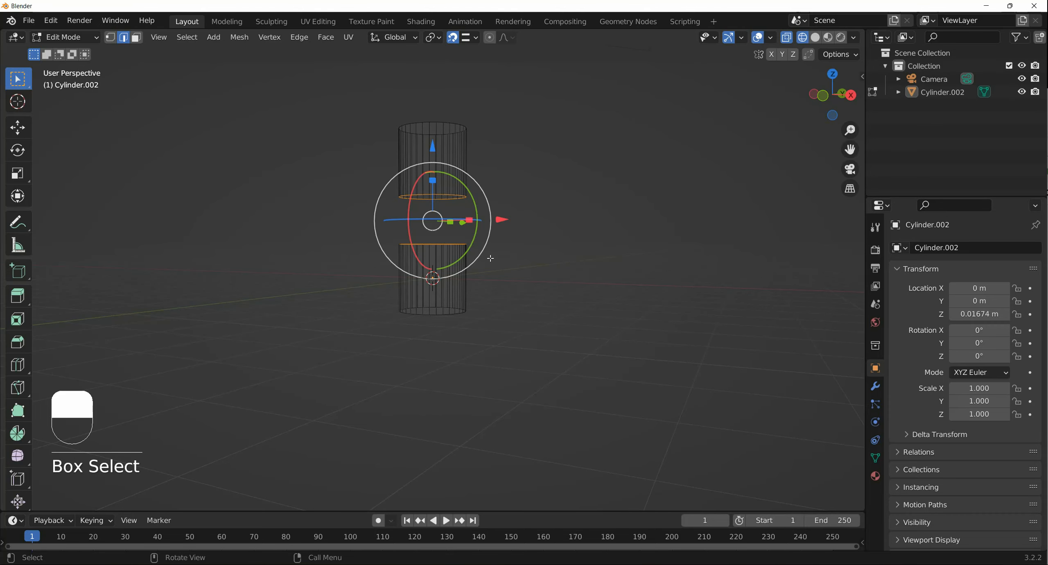
pyautogui.rightClick(490, 258)
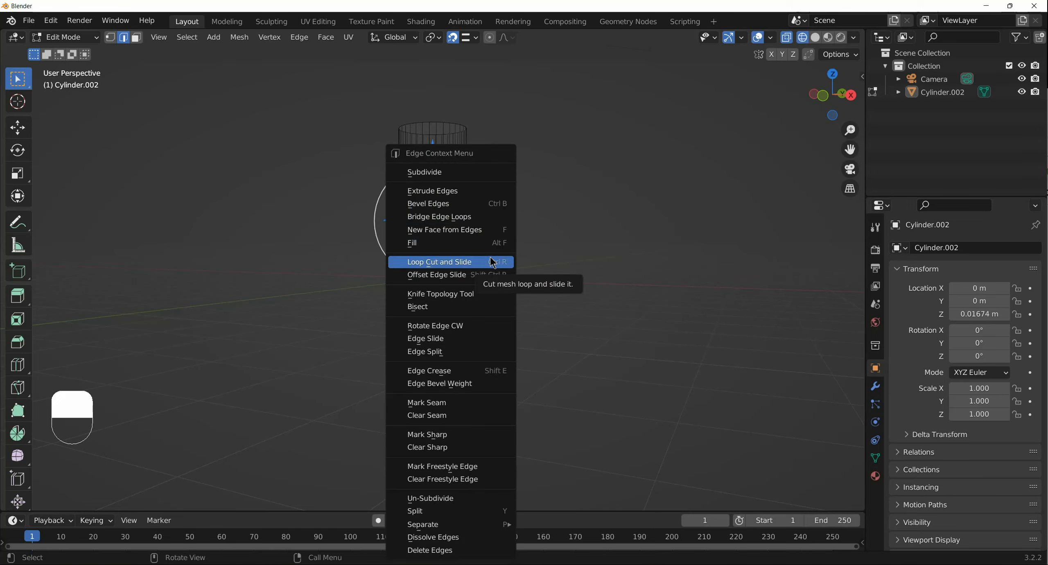
pyautogui.click(473, 217)
pyautogui.moveTo(525, 291)
pyautogui.mouseDown(button='middle')
pyautogui.moveTo(608, 281)
pyautogui.moveTo(636, 439)
pyautogui.moveTo(556, 269)
pyautogui.moveTo(483, 266)
pyautogui.moveTo(544, 283)
pyautogui.moveTo(521, 274)
pyautogui.moveTo(512, 304)
pyautogui.mouseUp(button='middle')
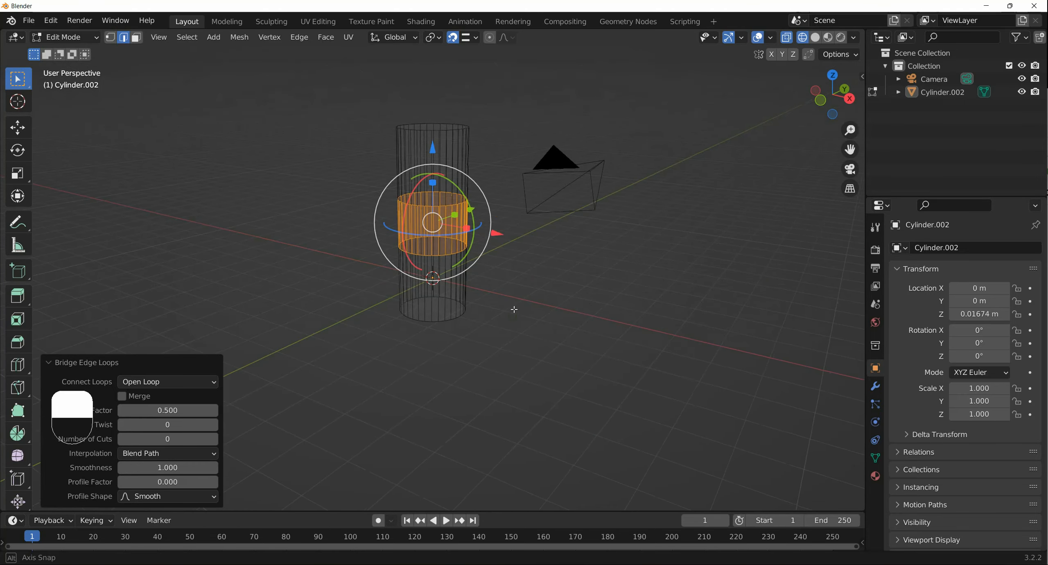
pyautogui.click(586, 302)
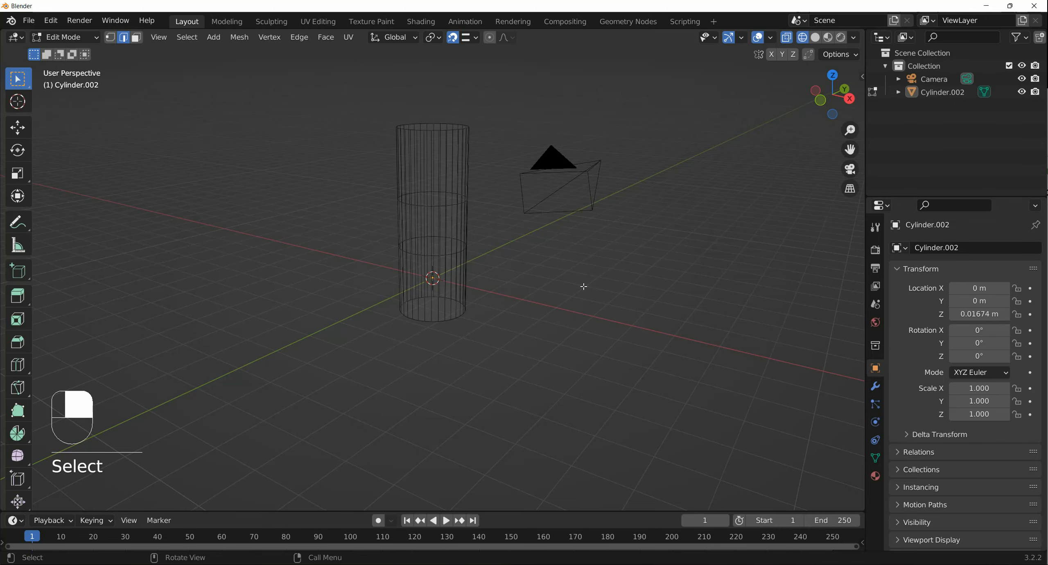
pyautogui.moveTo(587, 297); pyautogui.dragTo(566, 339, button='middle')
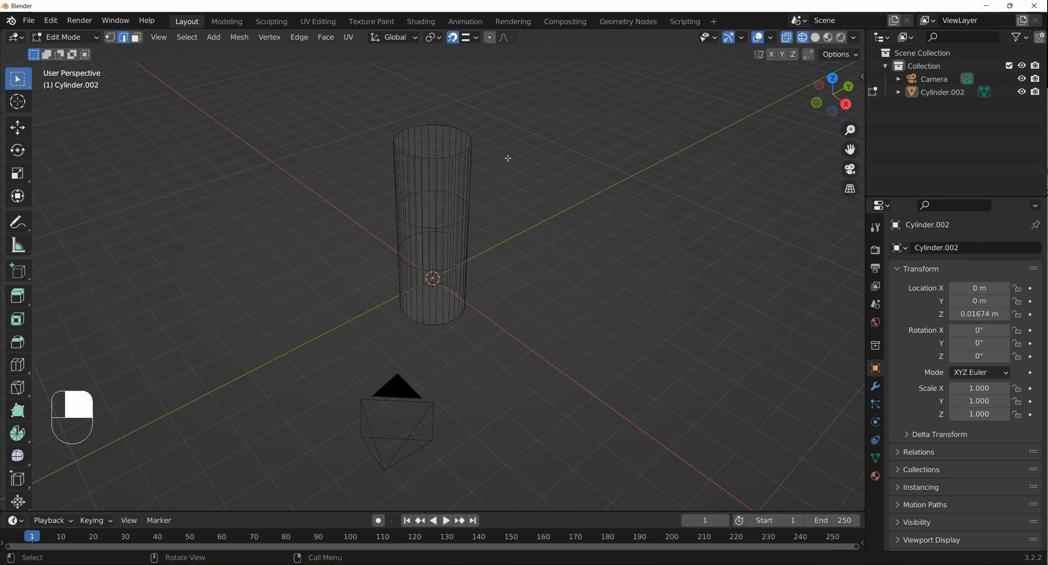
# Return to Object Mode and delete the bridged cylinder.
pyautogui.press('Tab')
pyautogui.click(454, 147)
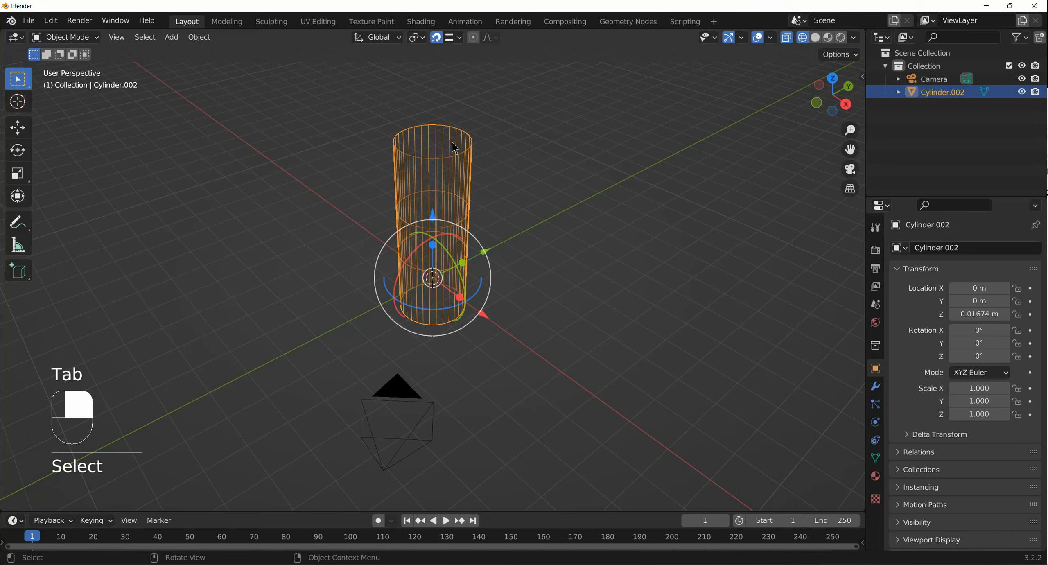
pyautogui.press('Delete')
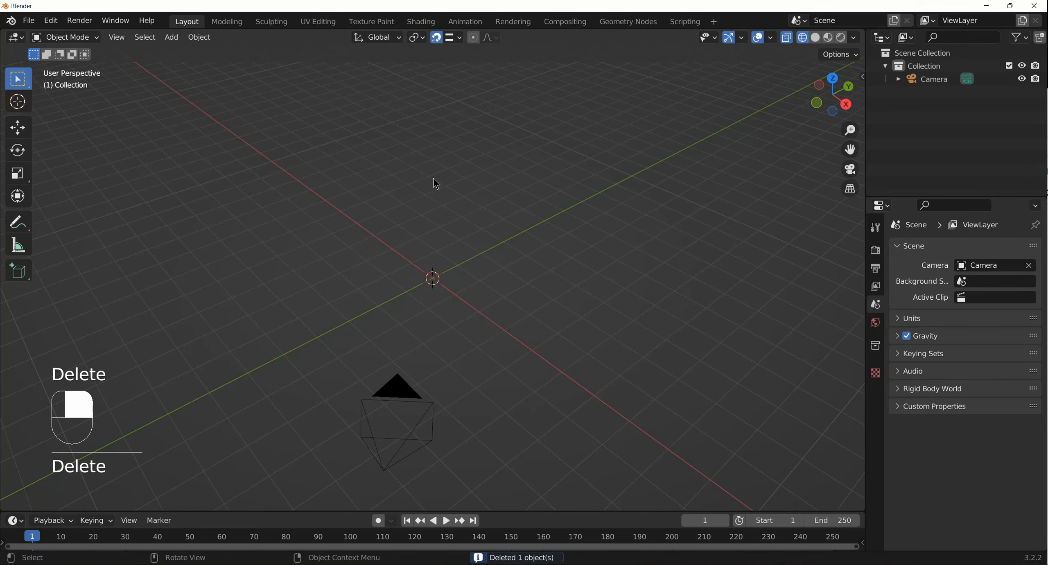
# Add a new mesh cylinder, raise it about 3.26 m along Z and deselect it.
pyautogui.hotkey('shift', 'a')
pyautogui.moveTo(434, 178)
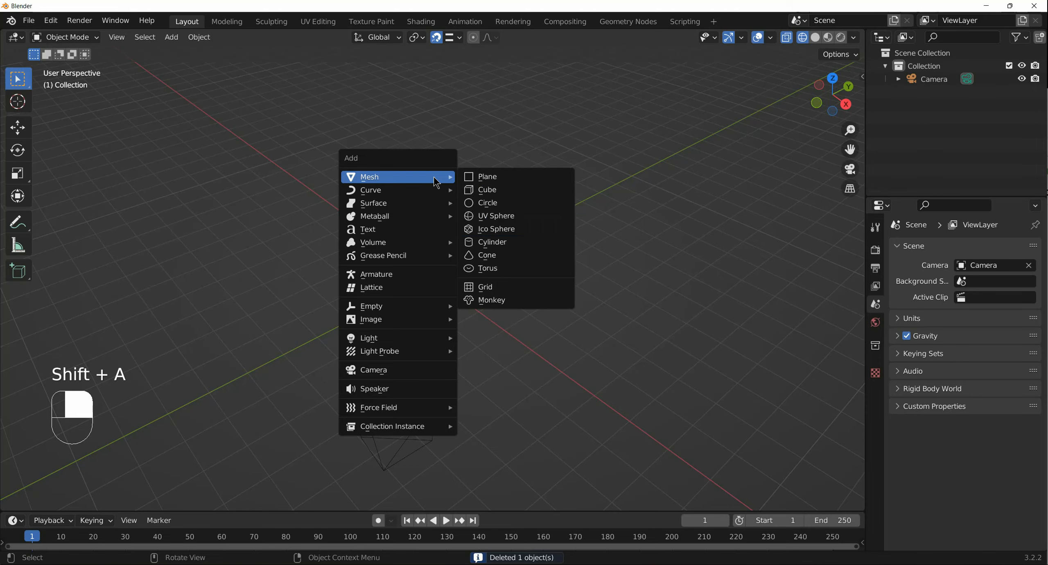
pyautogui.click(493, 241)
pyautogui.moveTo(432, 215); pyautogui.dragTo(432, 118)
pyautogui.click(534, 191)
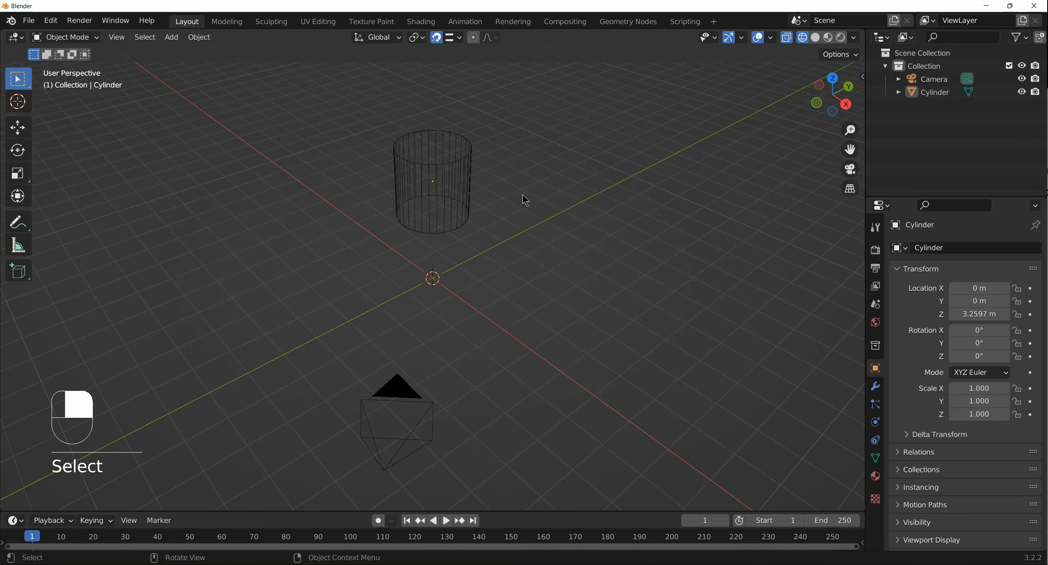
# Add a second mesh cylinder at the world origin, set its vertex count to 23 and deselect it.
pyautogui.hotkey('shift', 'a')
pyautogui.moveTo(527, 195)
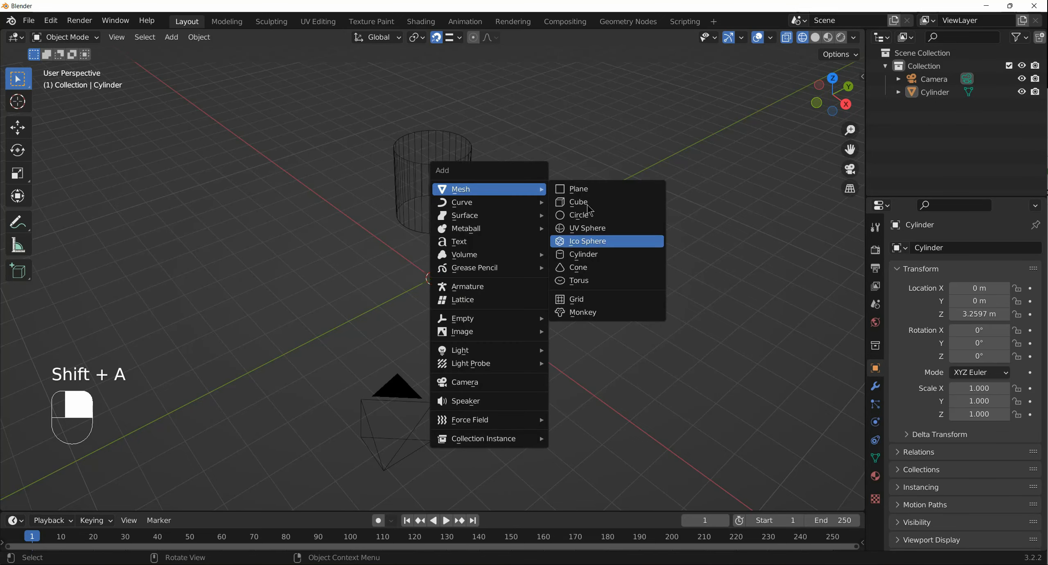
pyautogui.click(576, 254)
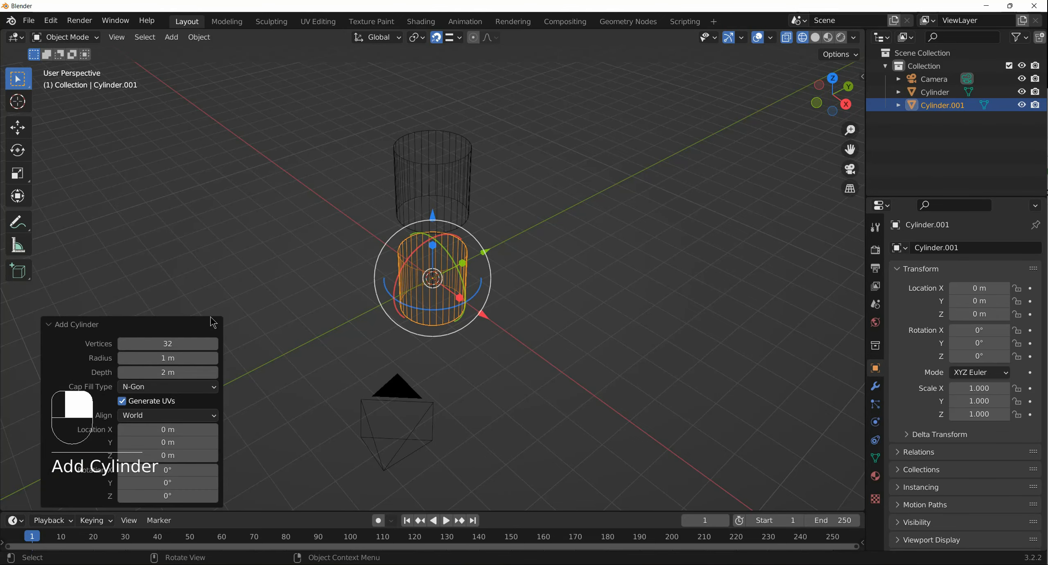
pyautogui.click(171, 344)
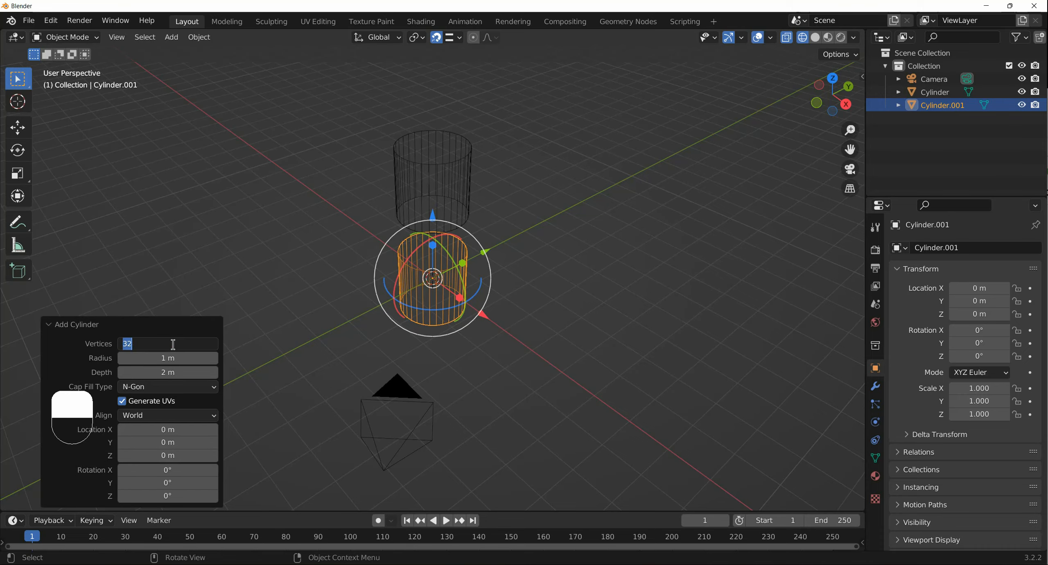
pyautogui.write('23')
pyautogui.press('Return')
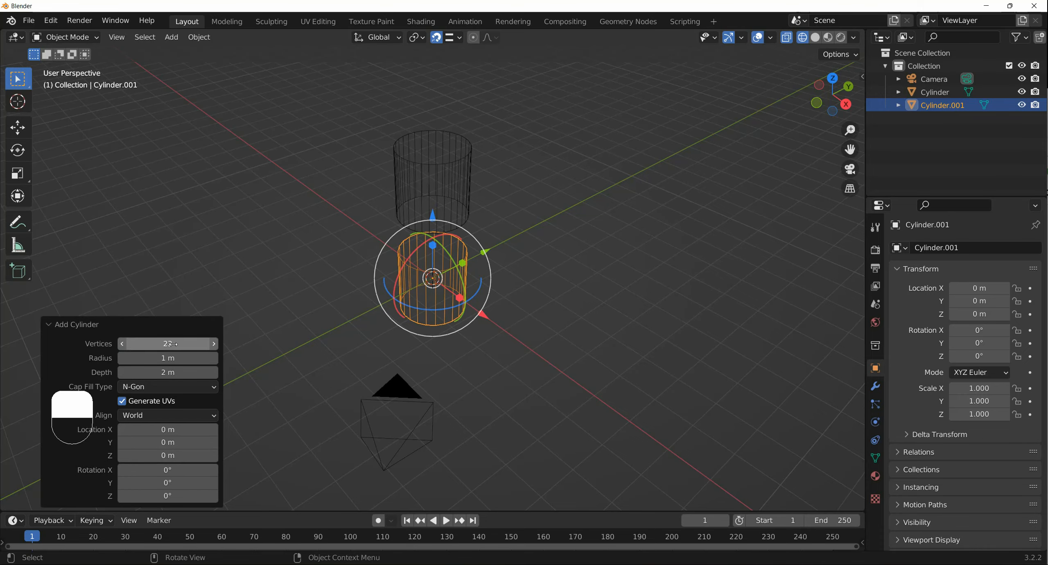
pyautogui.click(426, 374)
# Select the upper and lower cylinders, join them into one object and clear the selection.
pyautogui.moveTo(492, 363); pyautogui.dragTo(508, 314, button='middle')
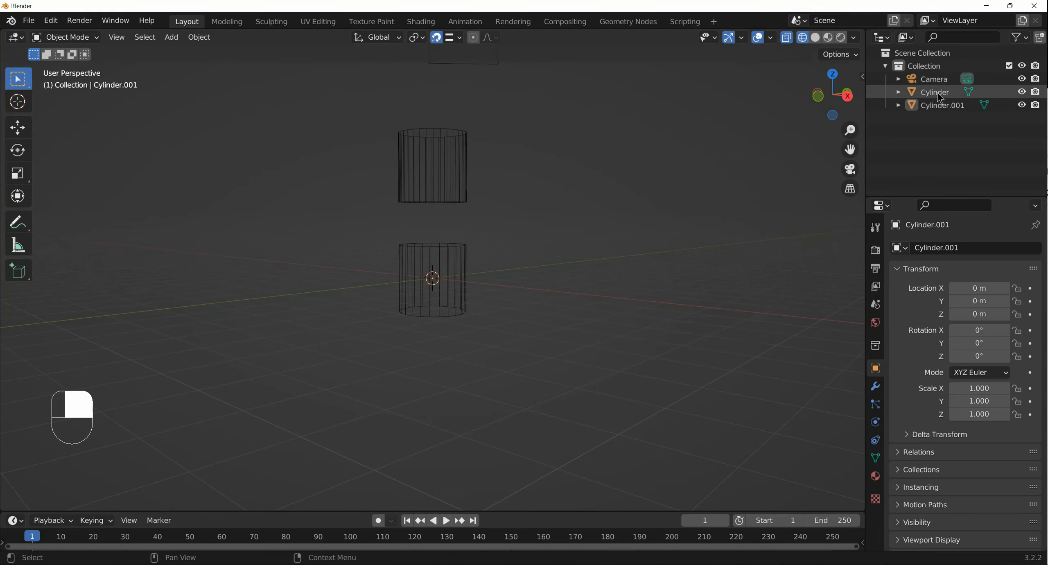
pyautogui.click(447, 167)
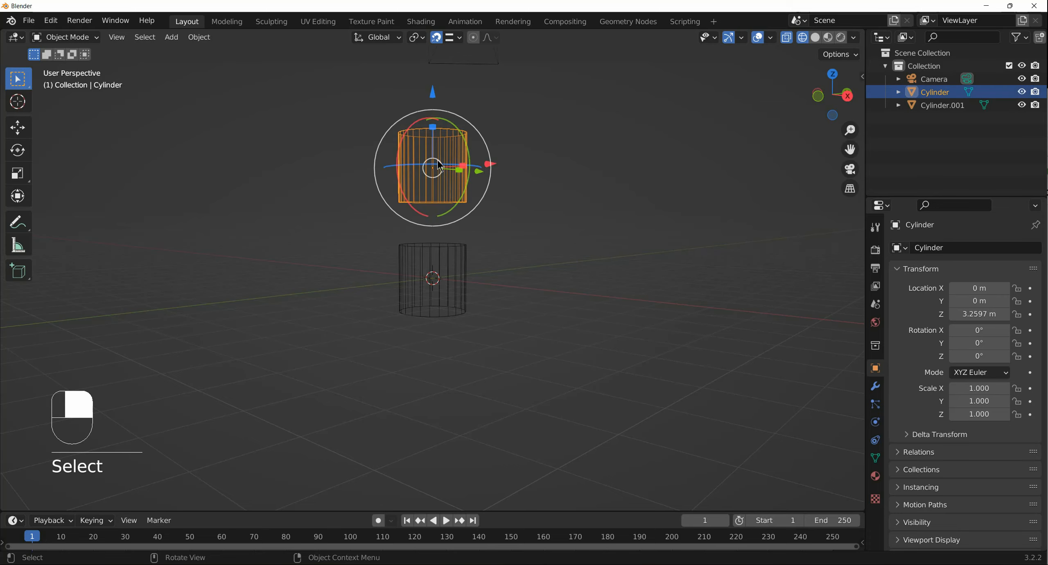
pyautogui.keyDown('shift'); pyautogui.click(452, 281); pyautogui.keyUp('shift')
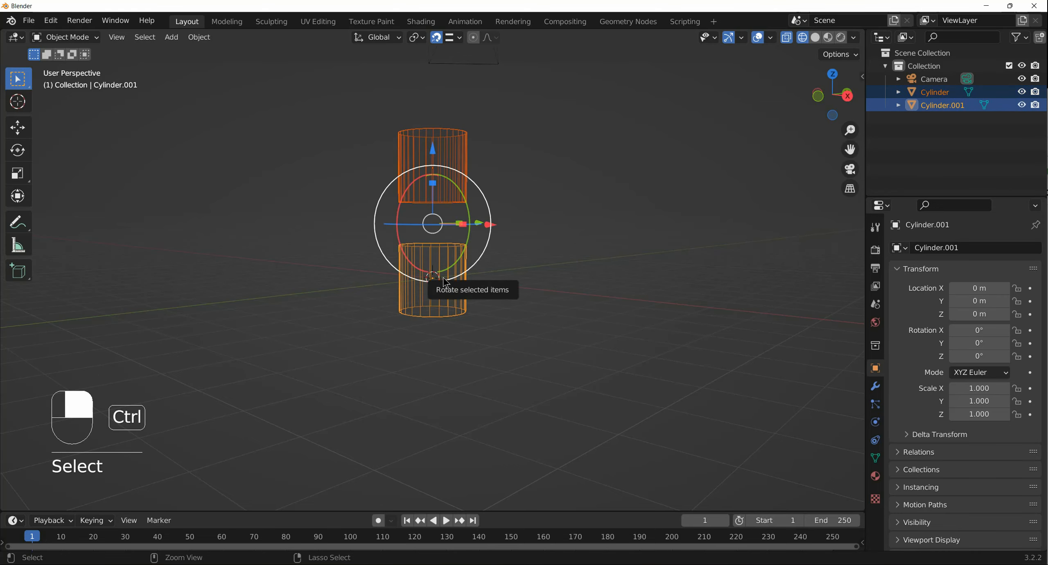
pyautogui.hotkey('ctrl', 'j')
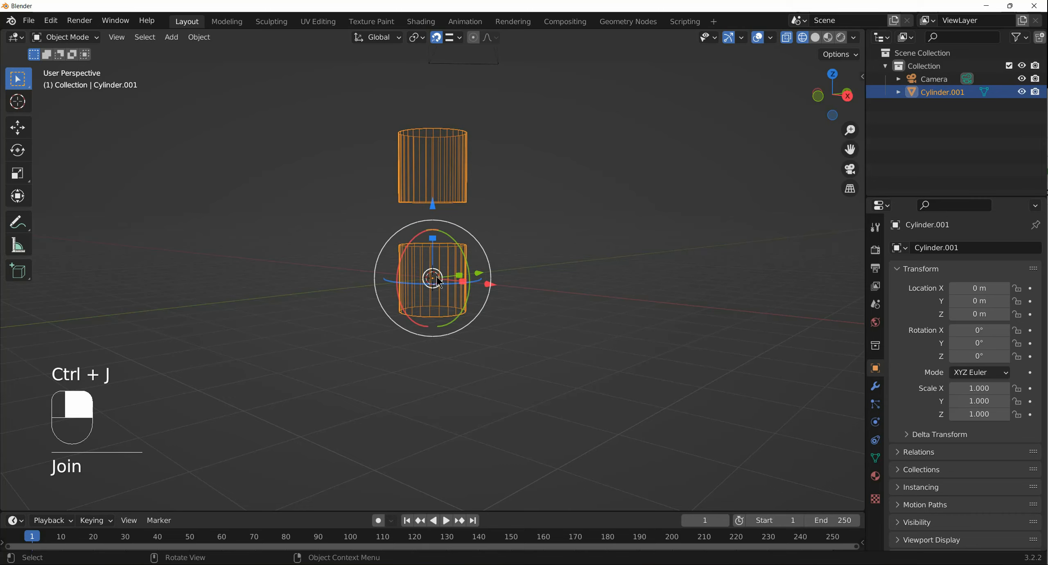
pyautogui.click(532, 232)
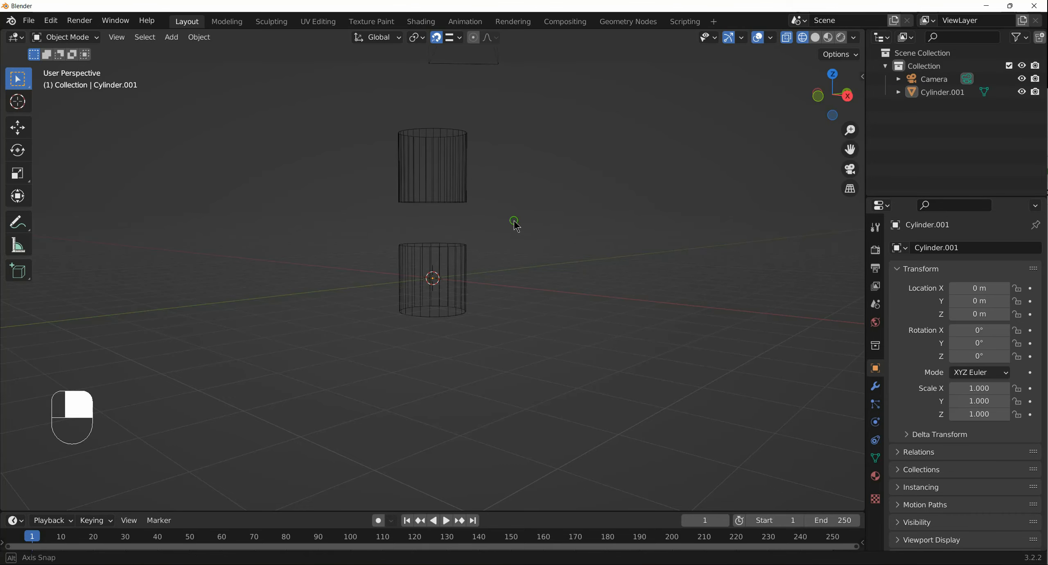
# Switch the viewport shading to Solid and view the joined cylinders from below.
pyautogui.moveTo(514, 224); pyautogui.dragTo(517, 208, button='middle')
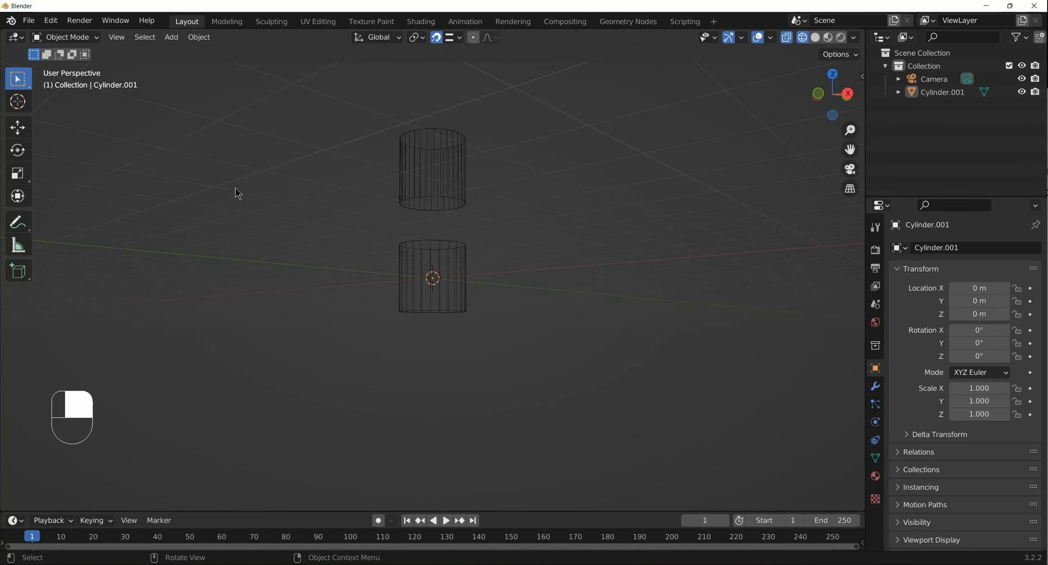
pyautogui.press('z')
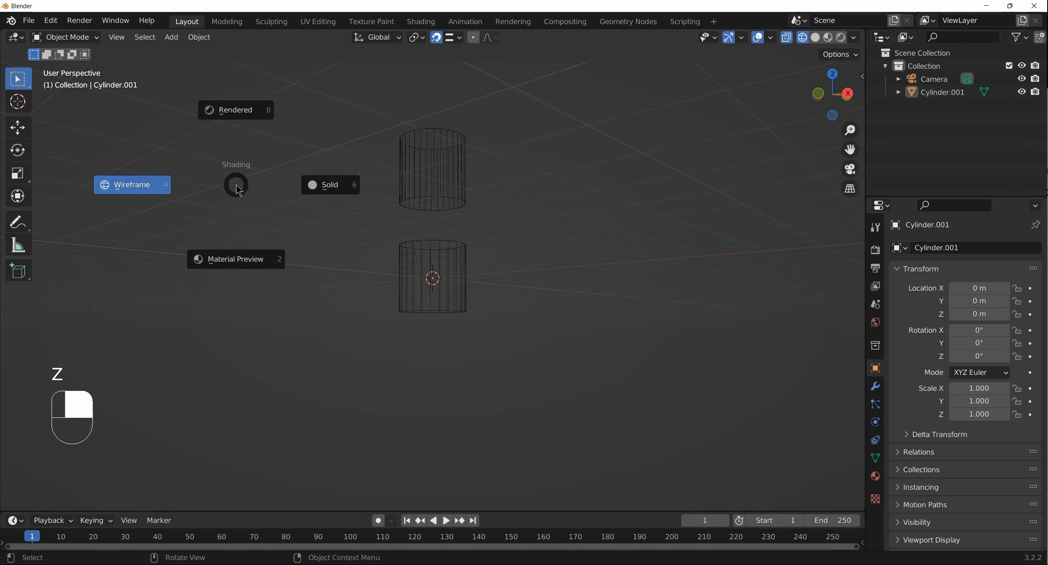
pyautogui.click(326, 191)
pyautogui.moveTo(522, 281); pyautogui.dragTo(524, 259, button='middle')
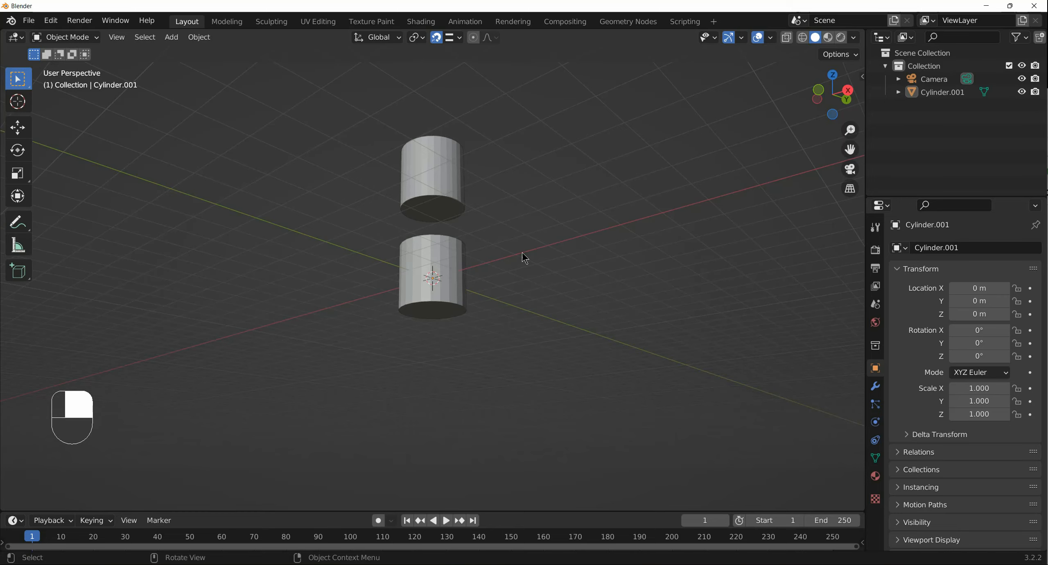
# Enter Edit Mode with face selection and delete the bottom cap face of the upper cylinder.
pyautogui.press('Tab')
pyautogui.click(89, 39)
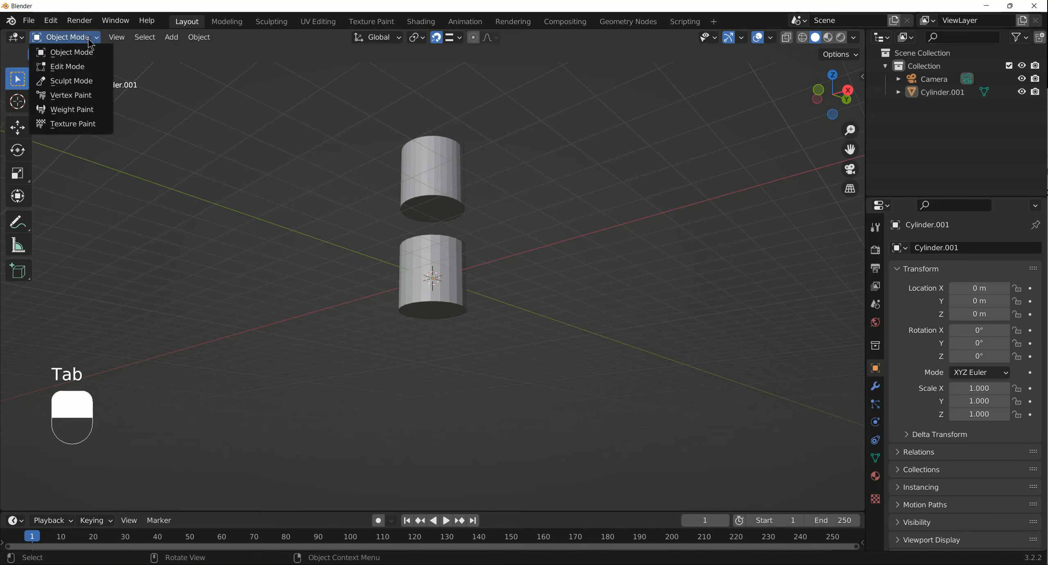
pyautogui.click(62, 67)
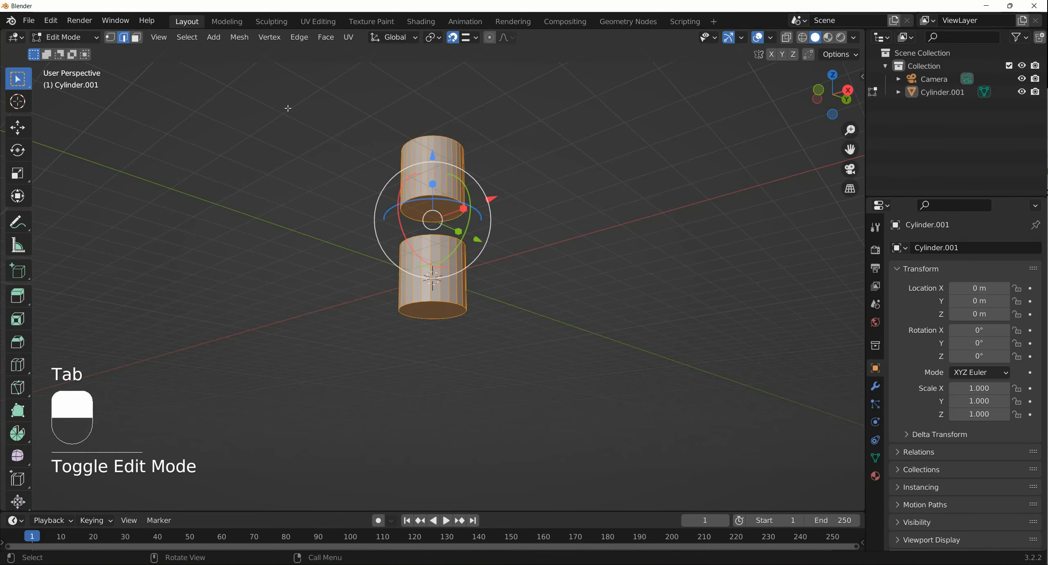
pyautogui.click(136, 37)
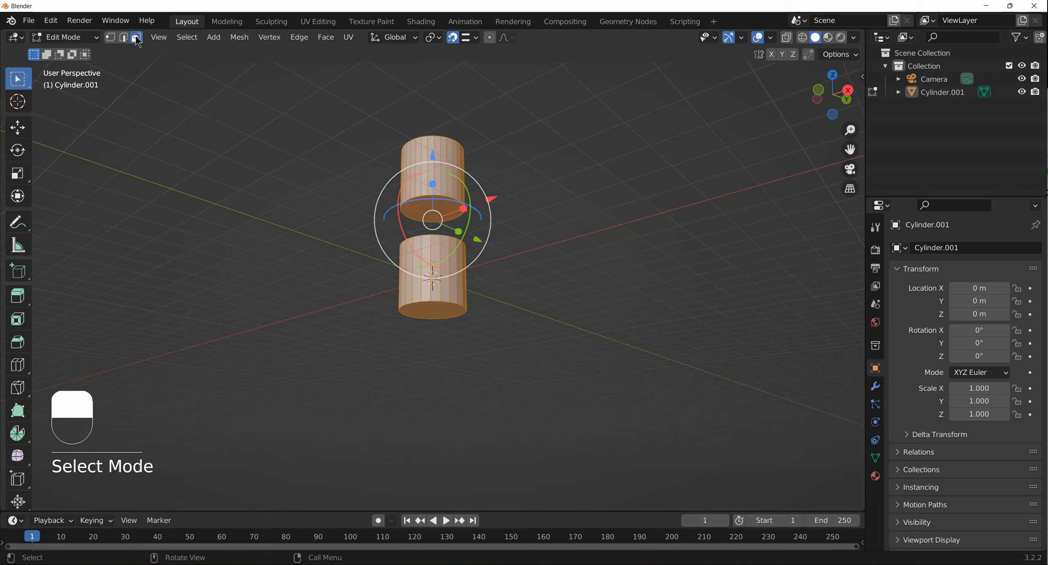
pyautogui.click(422, 206)
pyautogui.press('Delete')
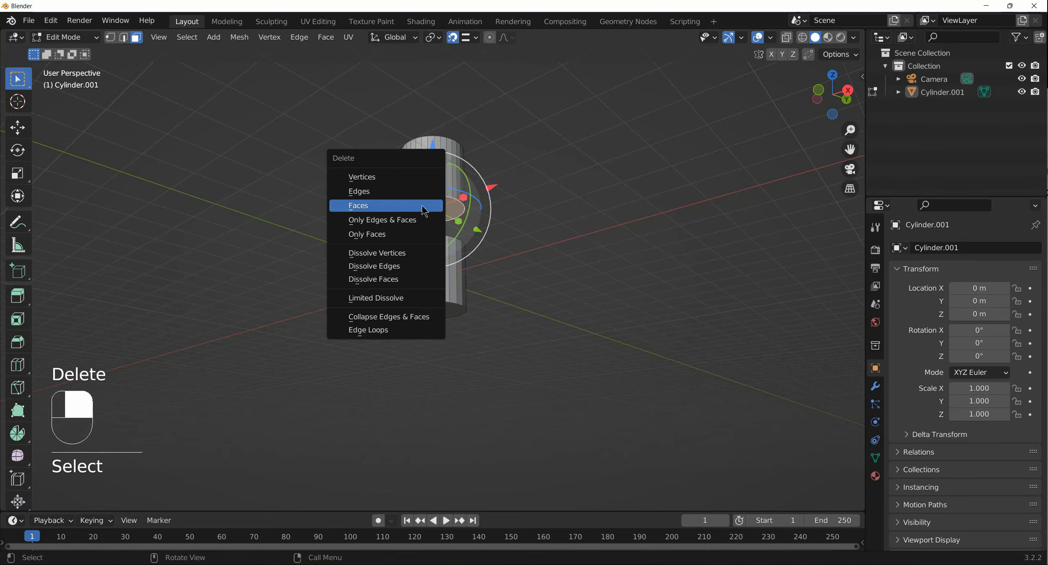
pyautogui.click(377, 206)
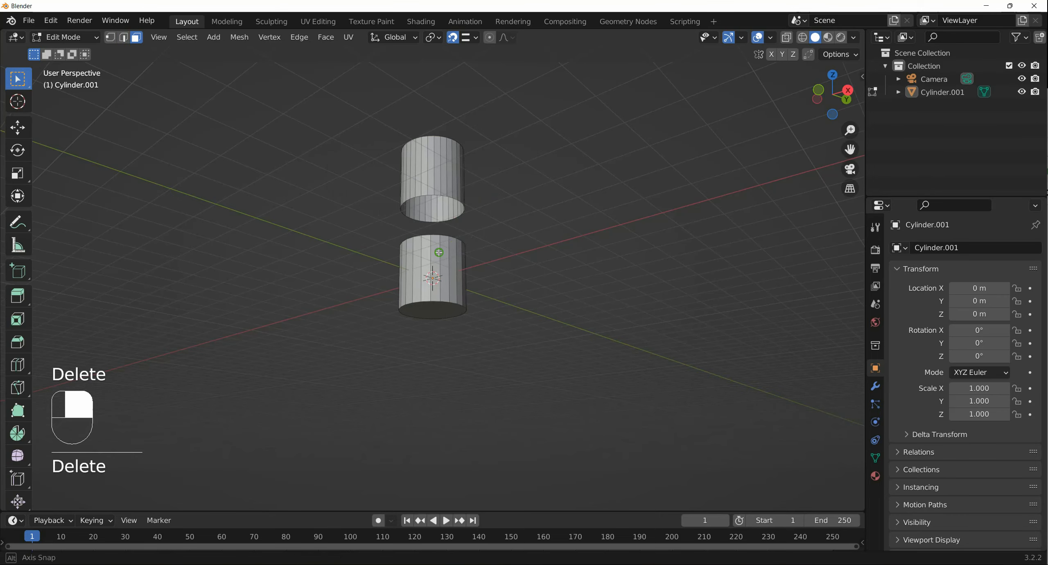
# Delete the top cap face of the lower cylinder.
pyautogui.moveTo(438, 252); pyautogui.dragTo(425, 248, button='middle')
pyautogui.click(424, 250)
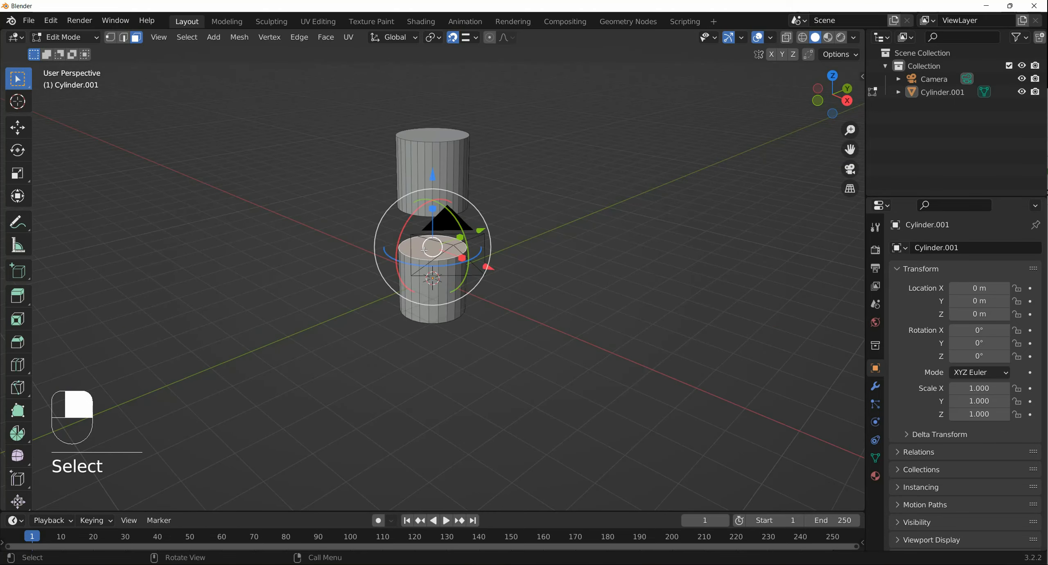
pyautogui.press('Delete')
pyautogui.click(424, 240)
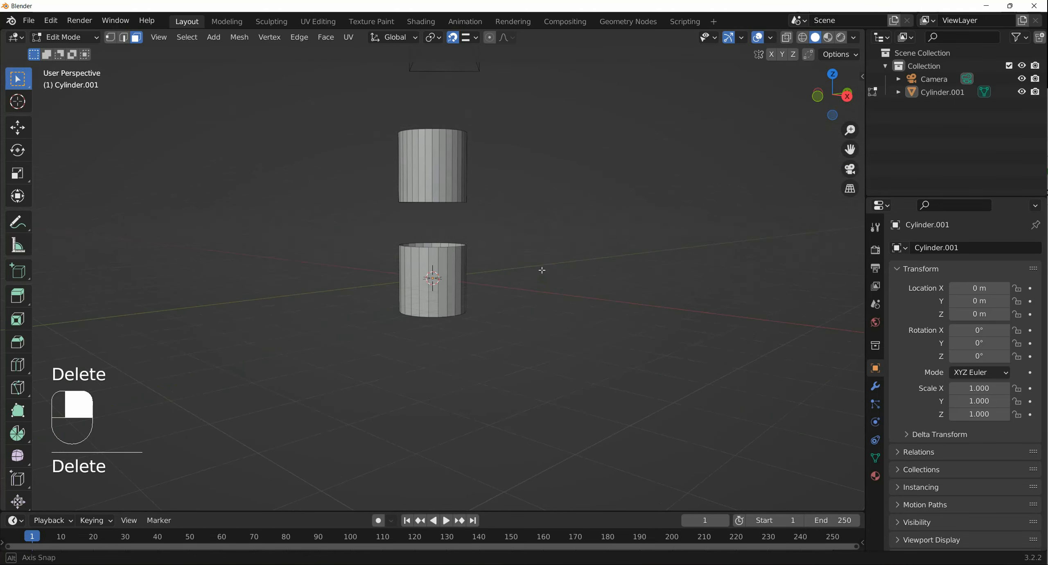
# Switch the mesh selection to edges for the two facing open rims.
pyautogui.moveTo(542, 270); pyautogui.dragTo(542, 247, button='middle')
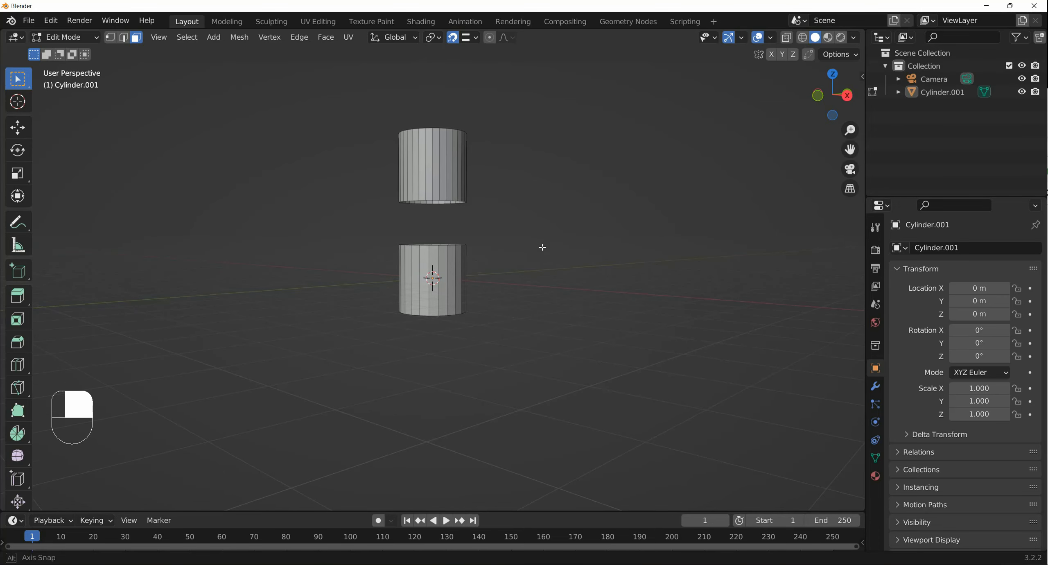
pyautogui.moveTo(542, 247)
pyautogui.mouseDown(button='middle')
pyautogui.moveTo(543, 262)
pyautogui.moveTo(542, 251)
pyautogui.mouseUp(button='middle')
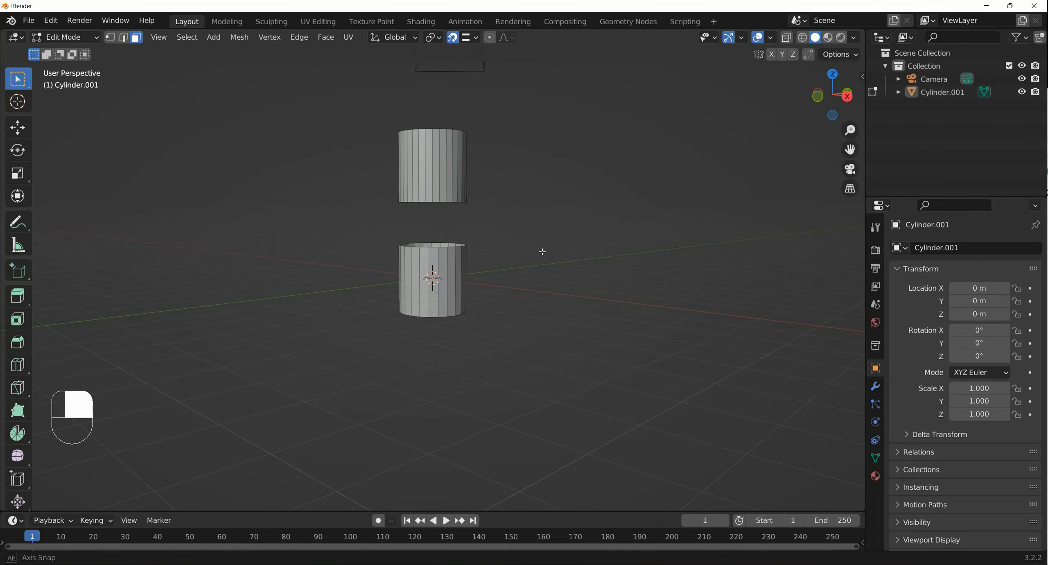
pyautogui.moveTo(542, 251); pyautogui.dragTo(542, 251, button='middle')
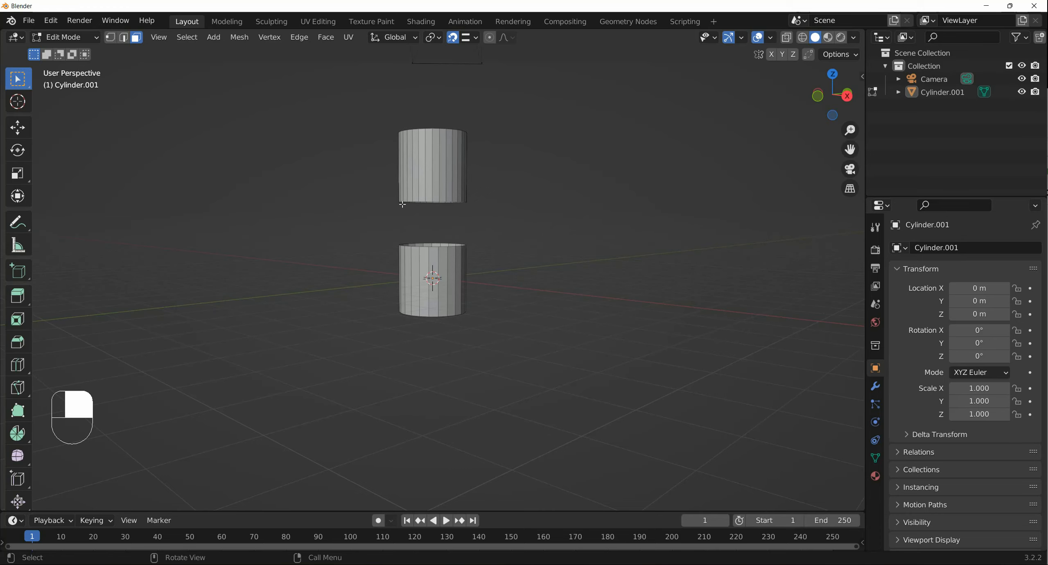
pyautogui.press('Tab')
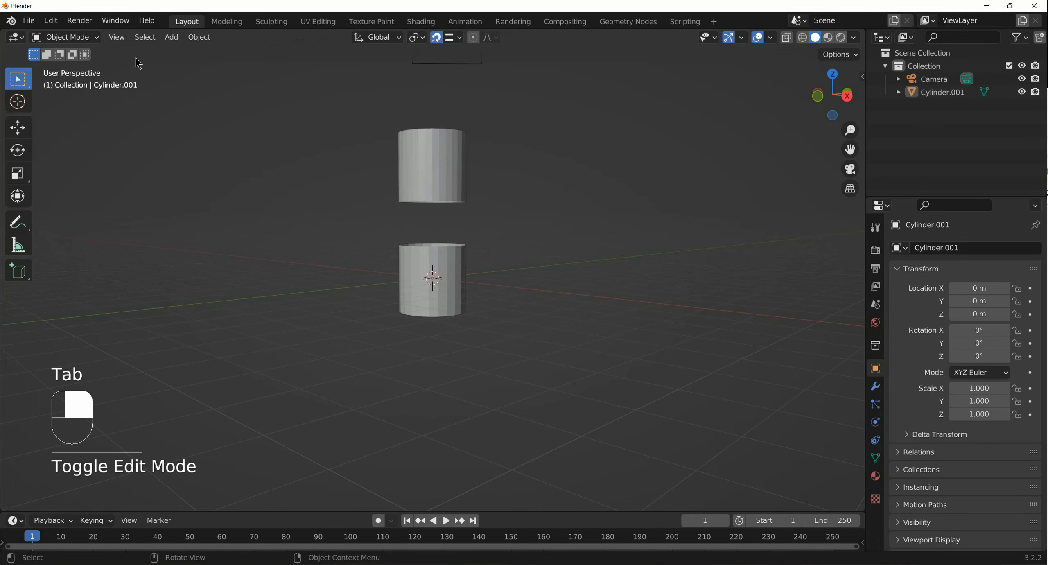
pyautogui.press('Tab')
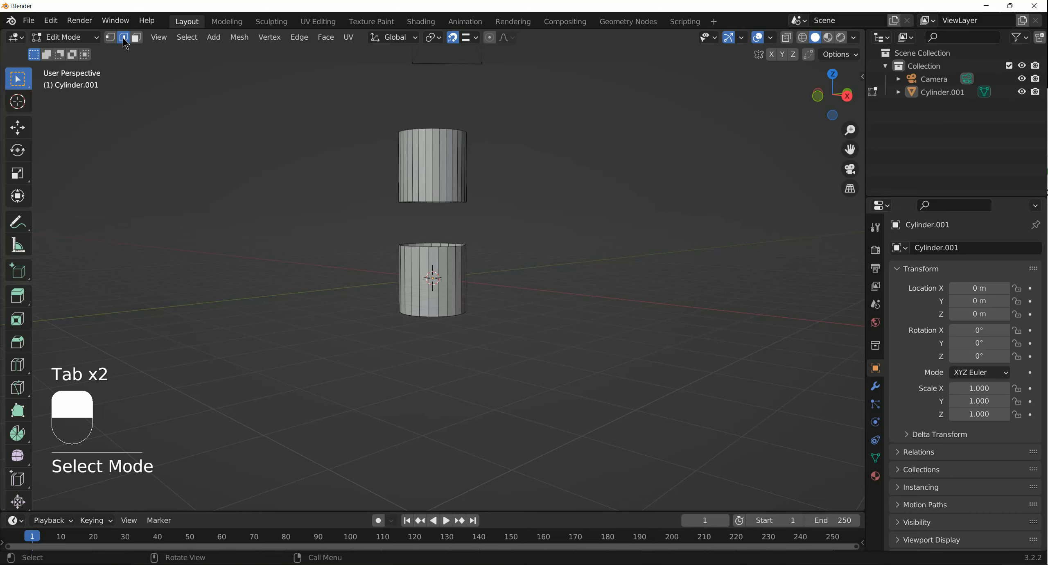
# Try bridging both facing rims from a single box selection across the gap, and undo the bridge.
pyautogui.moveTo(370, 187); pyautogui.dragTo(487, 263)
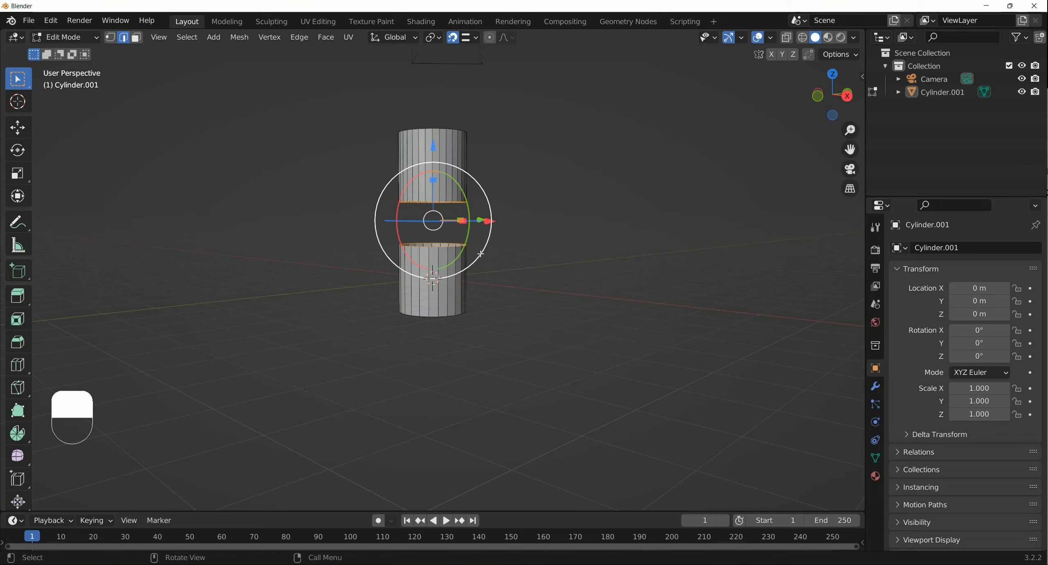
pyautogui.rightClick(461, 236)
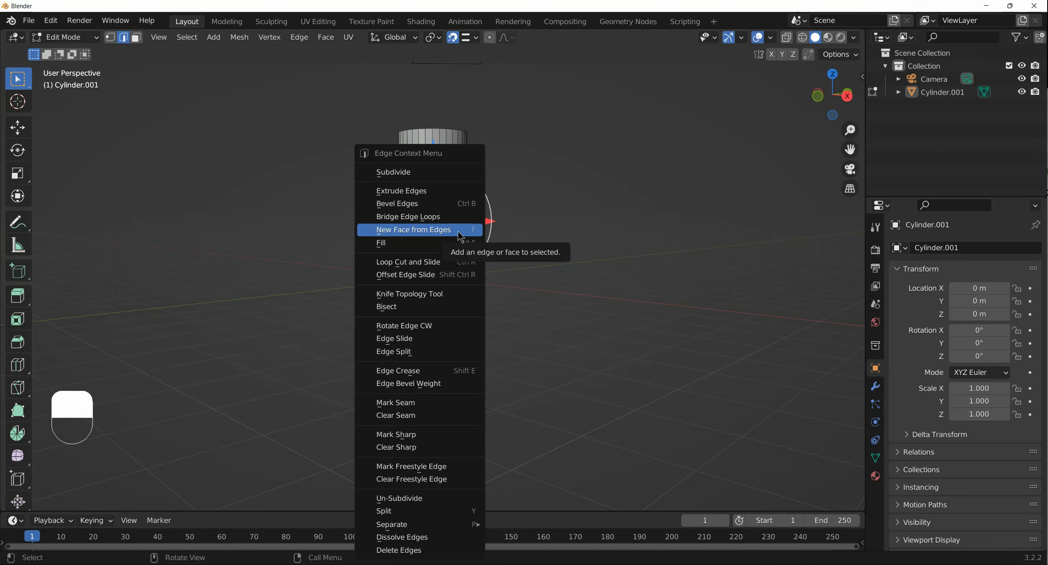
pyautogui.click(460, 217)
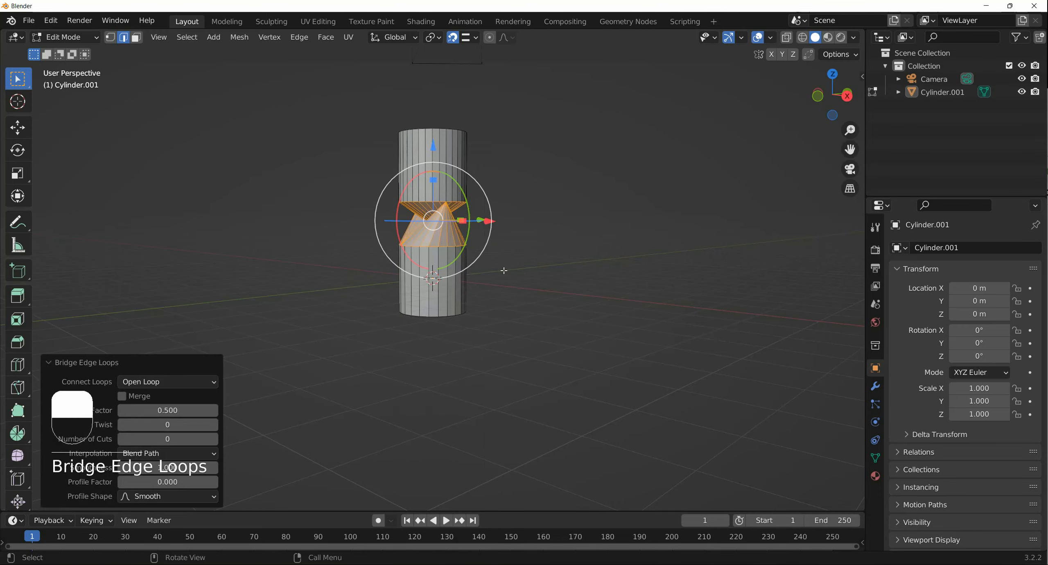
pyautogui.moveTo(504, 272); pyautogui.dragTo(616, 271, button='middle')
pyautogui.hotkey('ctrl', 'z')
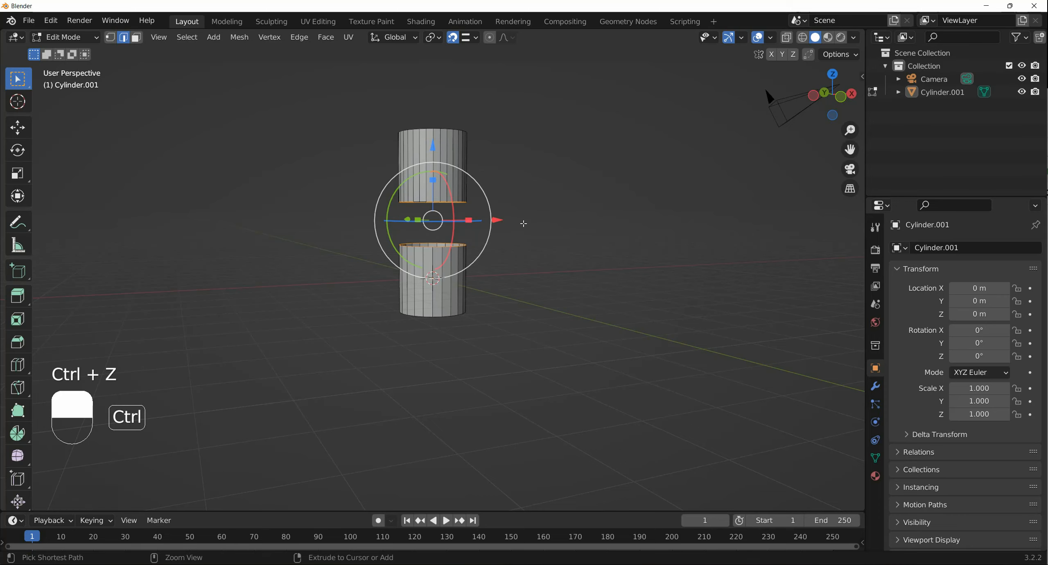
# Try to box-select both facing rims and grow the selection with Select More, and clear the selection.
pyautogui.click(524, 205)
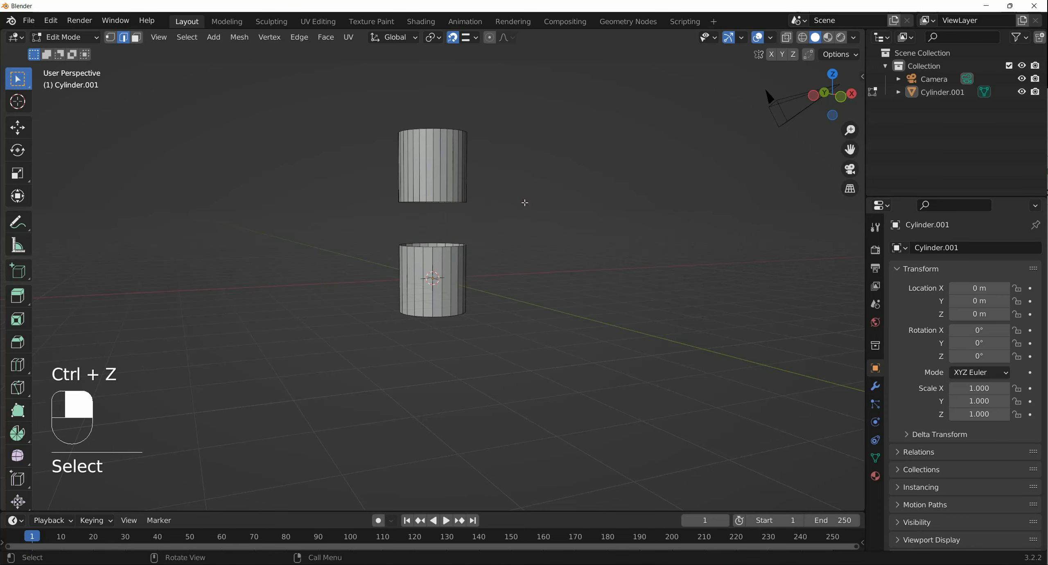
pyautogui.moveTo(376, 195); pyautogui.dragTo(510, 256)
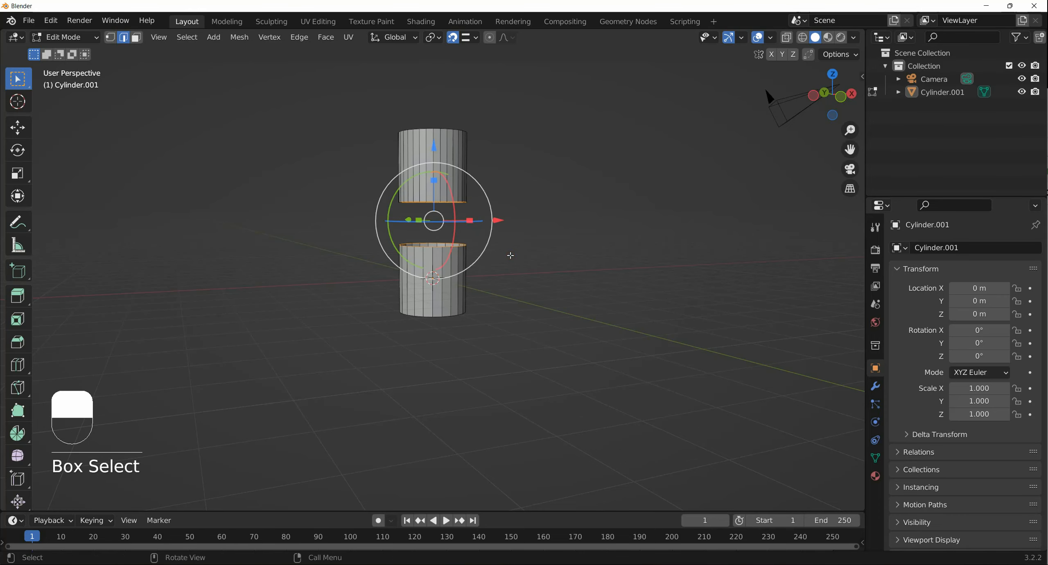
pyautogui.moveTo(561, 252); pyautogui.dragTo(394, 247, button='middle')
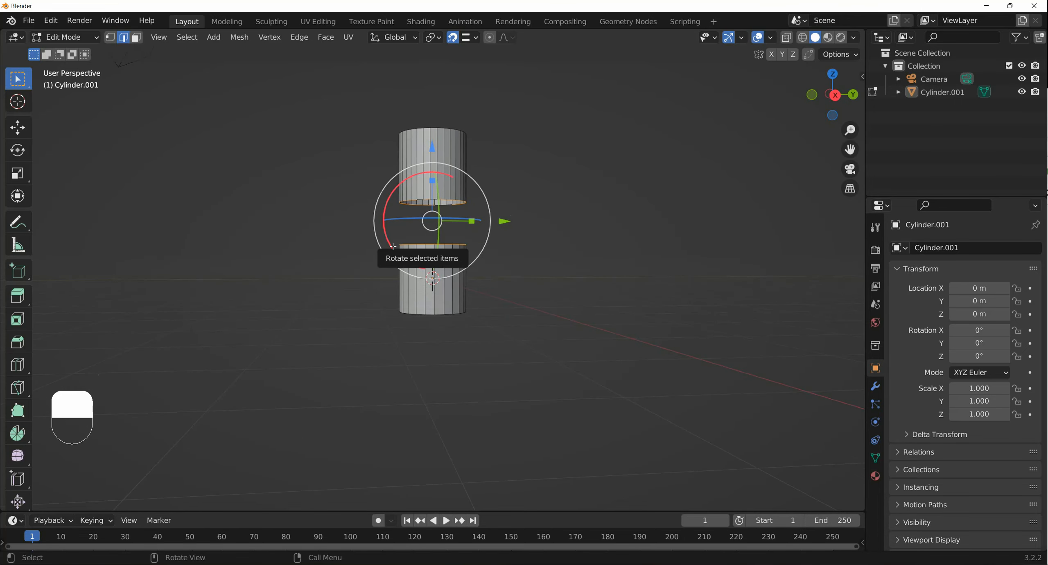
pyautogui.press('ctrl+KP_Add')
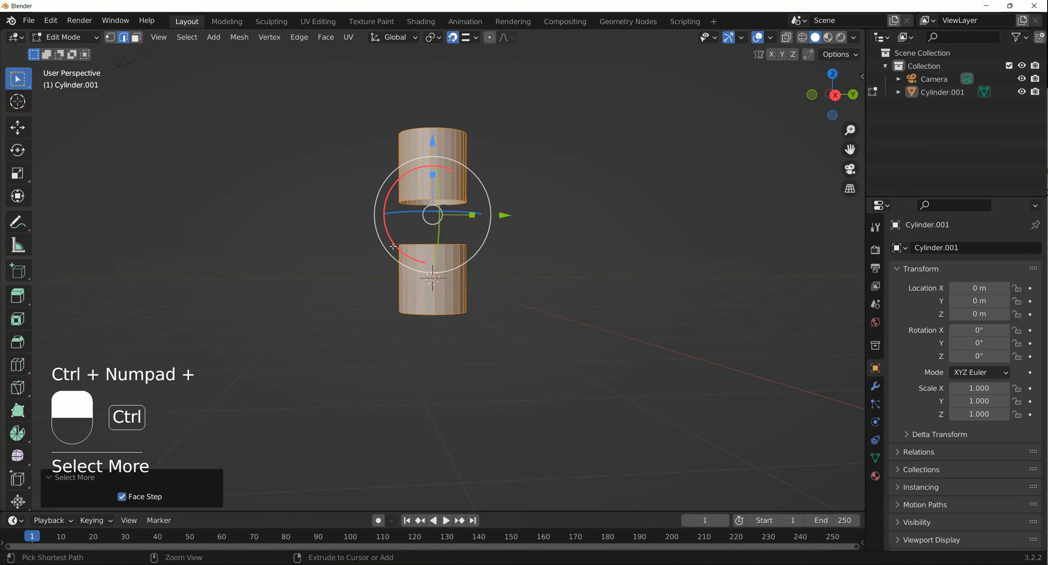
pyautogui.click(520, 302)
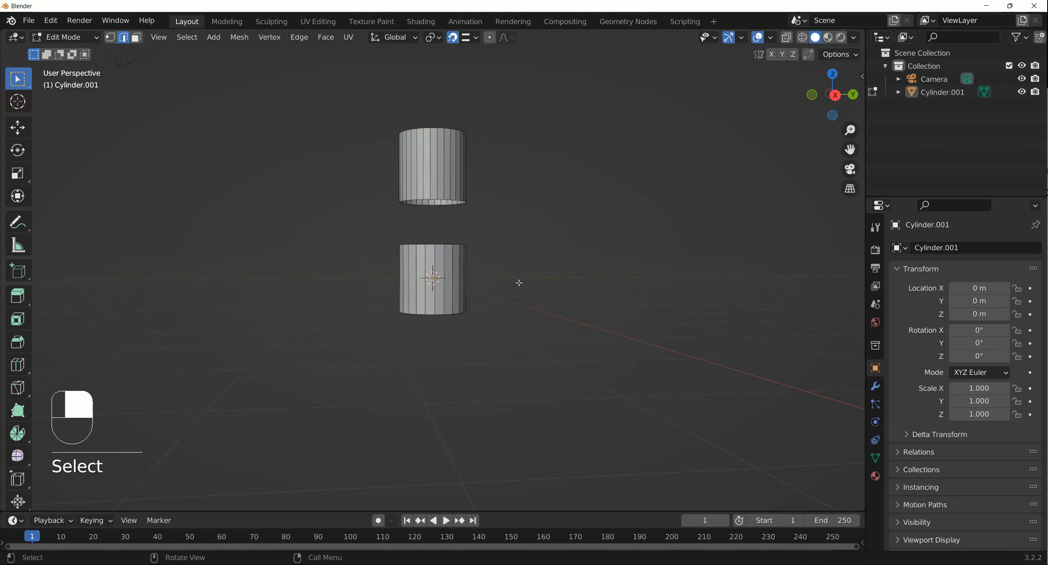
# Select the lower cylinder's entire top rim, and add the upper cylinder's entire bottom rim to the selection.
pyautogui.moveTo(519, 283); pyautogui.dragTo(517, 286, button='middle')
pyautogui.moveTo(377, 230); pyautogui.dragTo(486, 268)
pyautogui.keyDown('shift'); pyautogui.moveTo(514, 292); pyautogui.dragTo(518, 302, button='middle'); pyautogui.keyUp('shift')
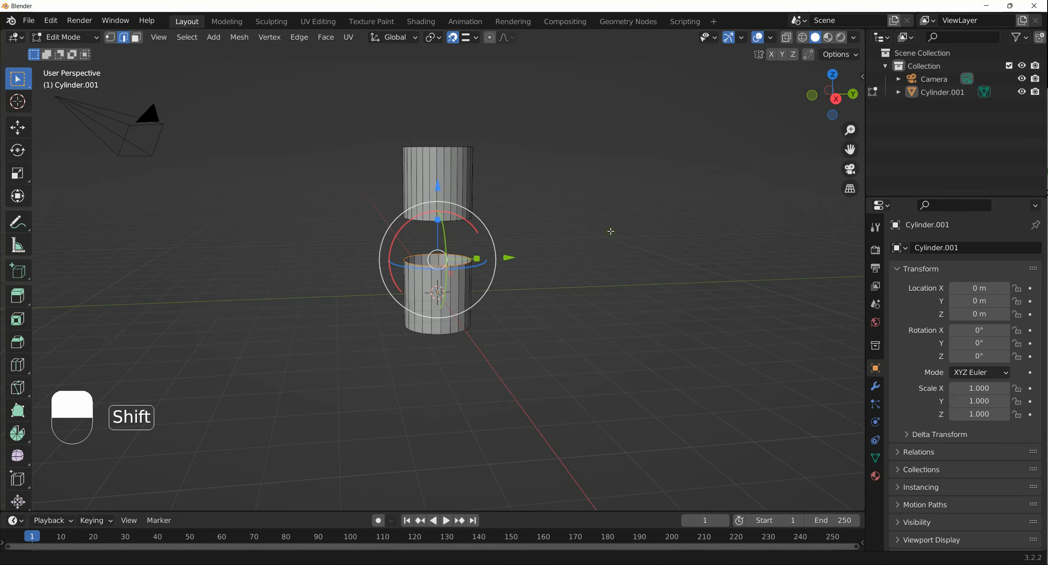
pyautogui.keyDown('shift'); pyautogui.moveTo(611, 244); pyautogui.dragTo(595, 294, button='middle'); pyautogui.keyUp('shift')
pyautogui.moveTo(595, 297); pyautogui.dragTo(589, 241, button='middle')
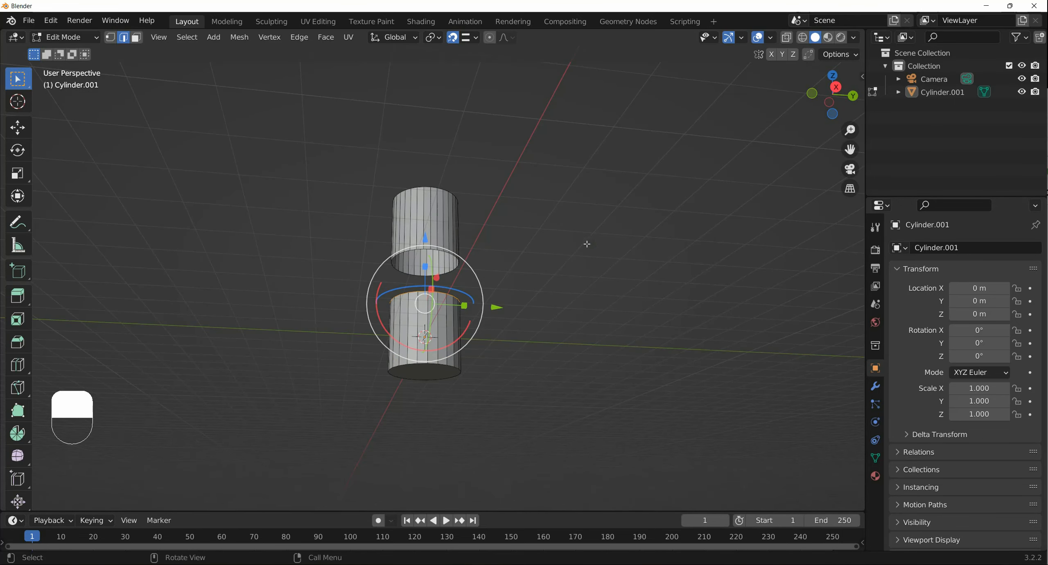
pyautogui.keyDown('shift'); pyautogui.moveTo(355, 237); pyautogui.dragTo(484, 288); pyautogui.keyUp('shift')
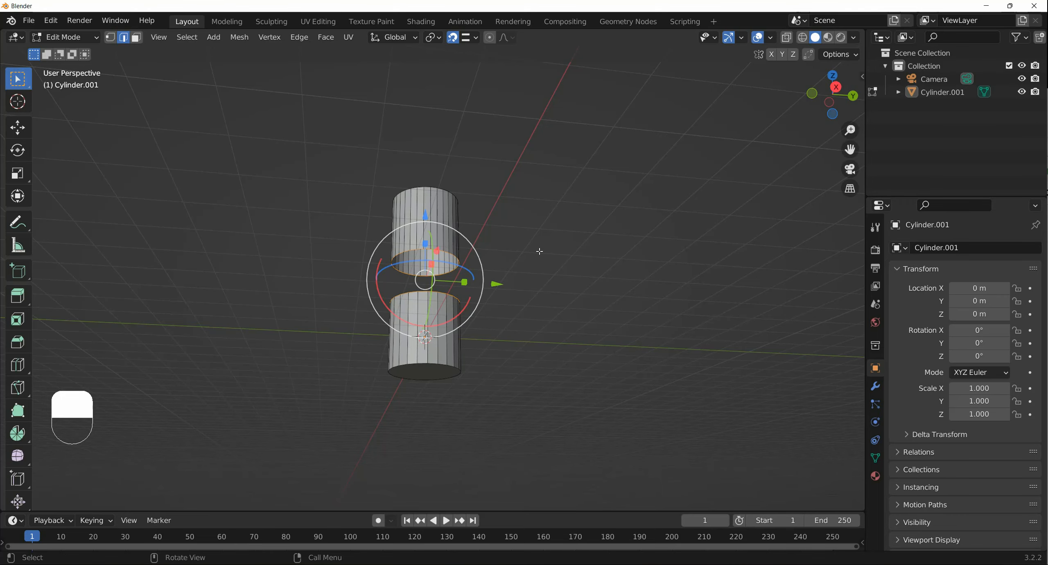
# Bridge the two selected rims with Bridge Edge Loops, clear the selection and inspect the connecting section from several sides.
pyautogui.rightClick(504, 222)
pyautogui.click(505, 217)
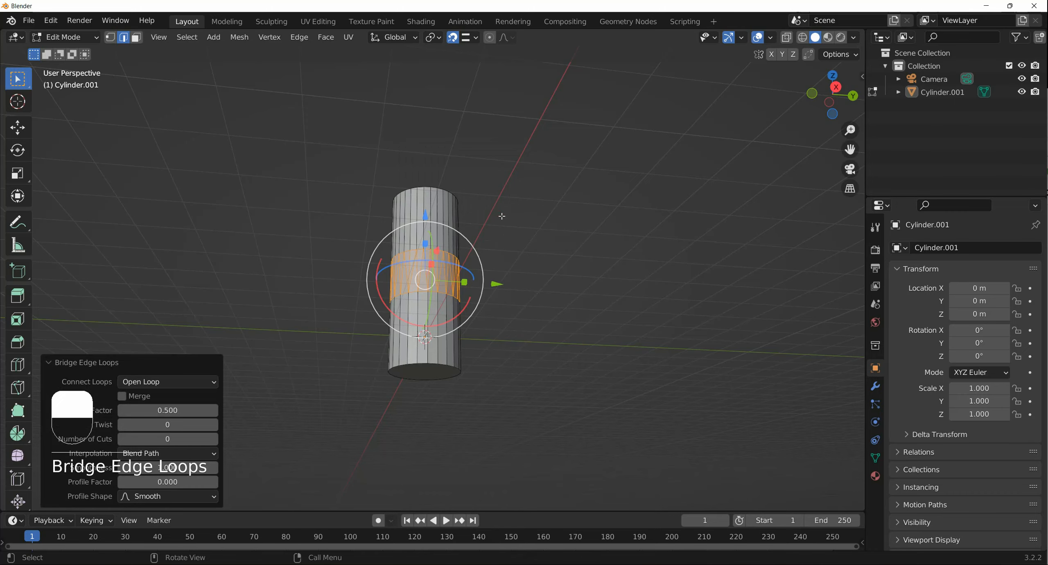
pyautogui.moveTo(502, 216); pyautogui.dragTo(509, 348, button='middle')
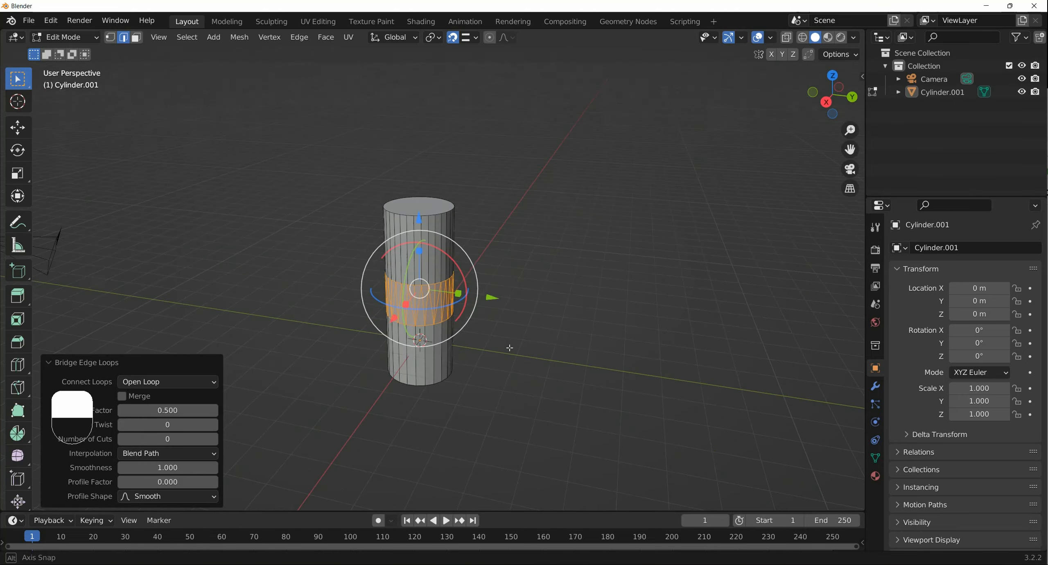
pyautogui.click(567, 327)
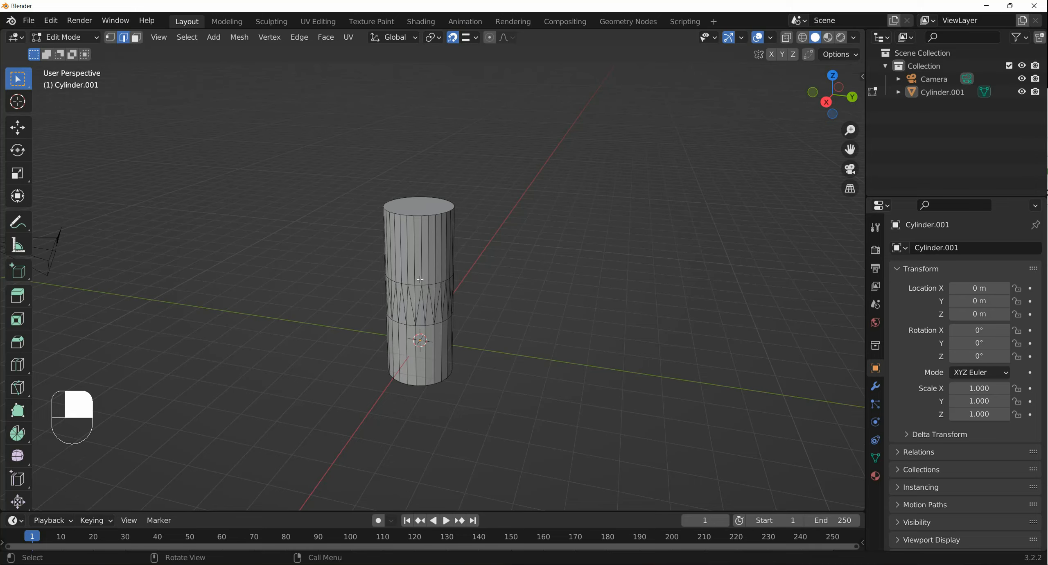
pyautogui.moveTo(512, 285); pyautogui.dragTo(390, 274, button='middle')
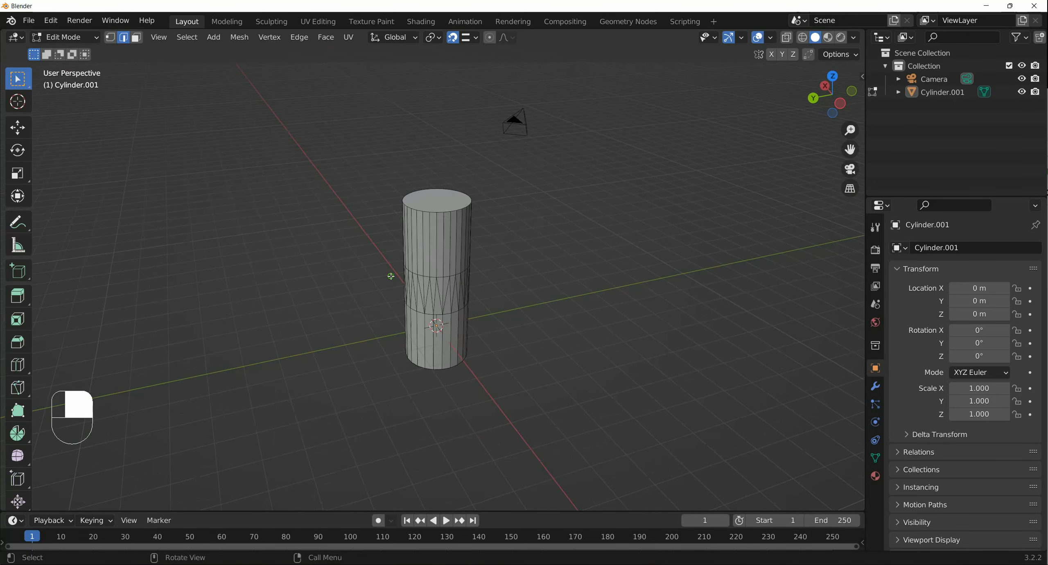
pyautogui.moveTo(463, 277); pyautogui.dragTo(523, 293, button='middle')
pyautogui.click(576, 269)
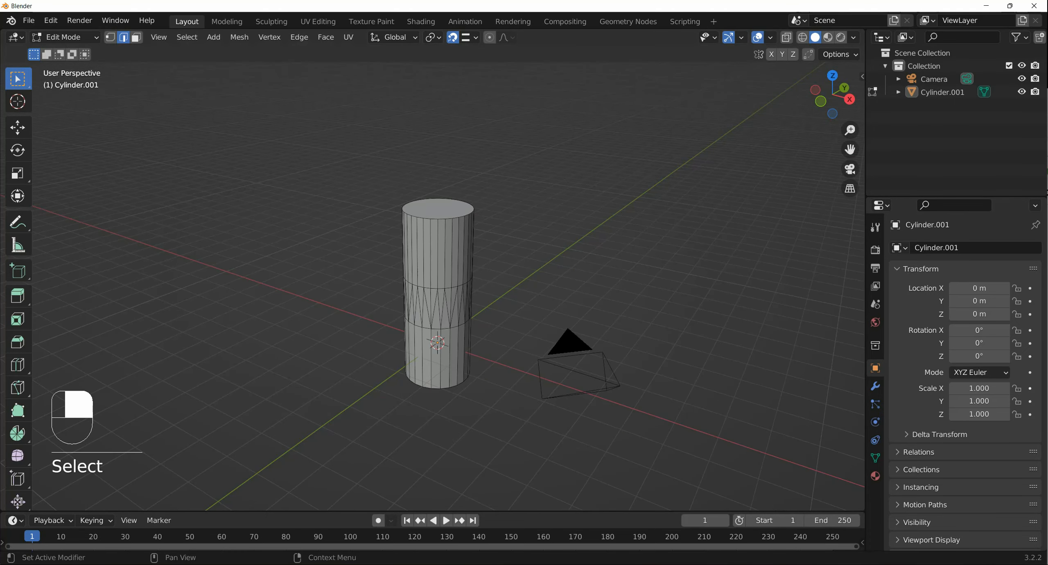